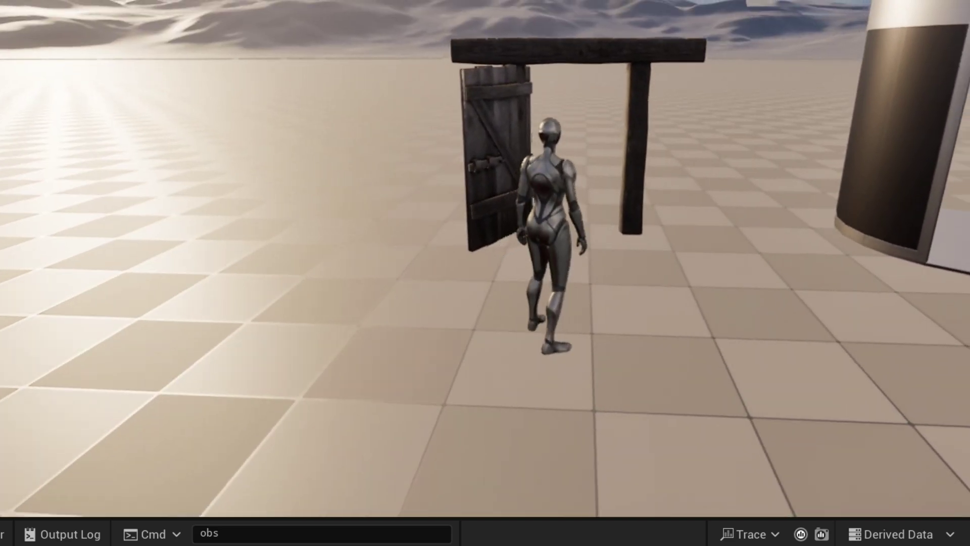
- Walk the character through the open wooden door to preview the level change, and leave the play test
key(w)
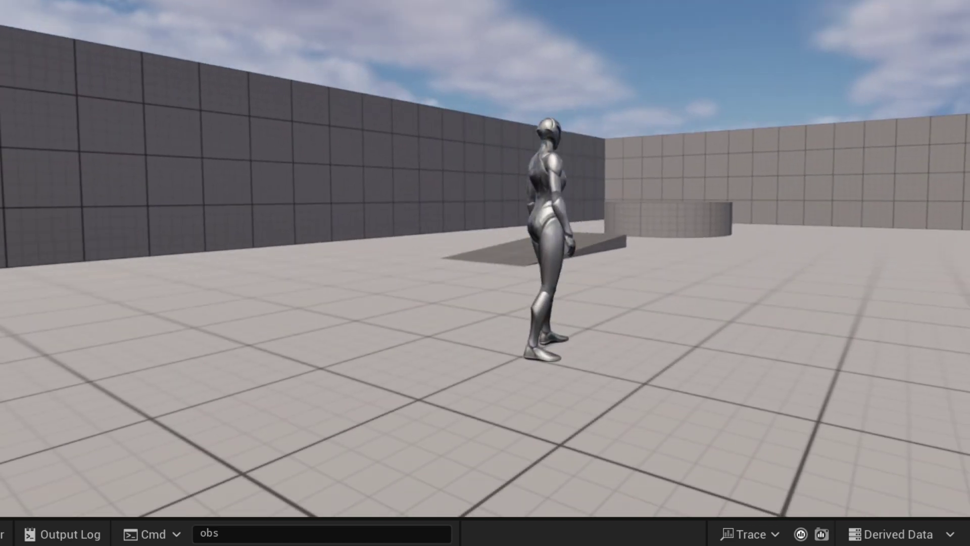
key(F8)
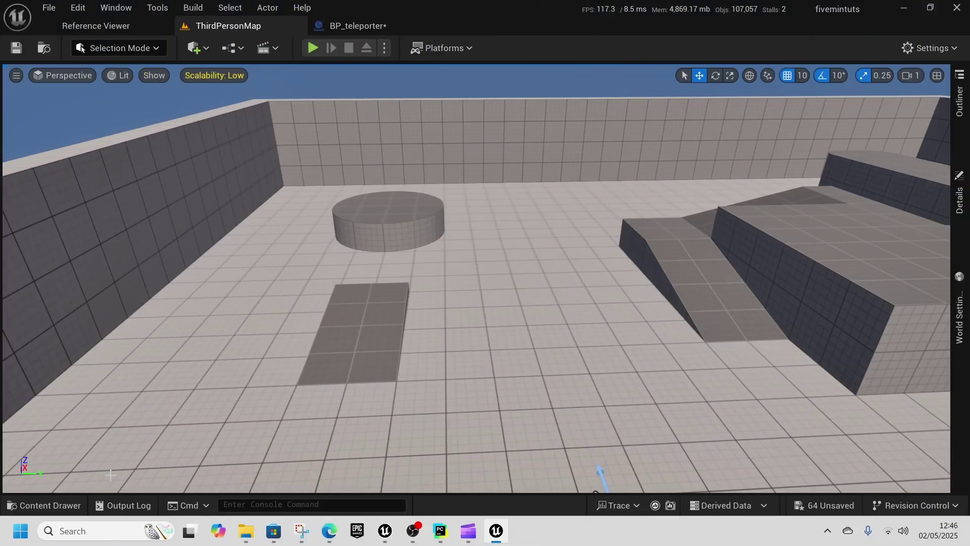
- Search the Fab marketplace for "doors" and browse the listed products for the Assortment of Doors pack
click(45, 505)
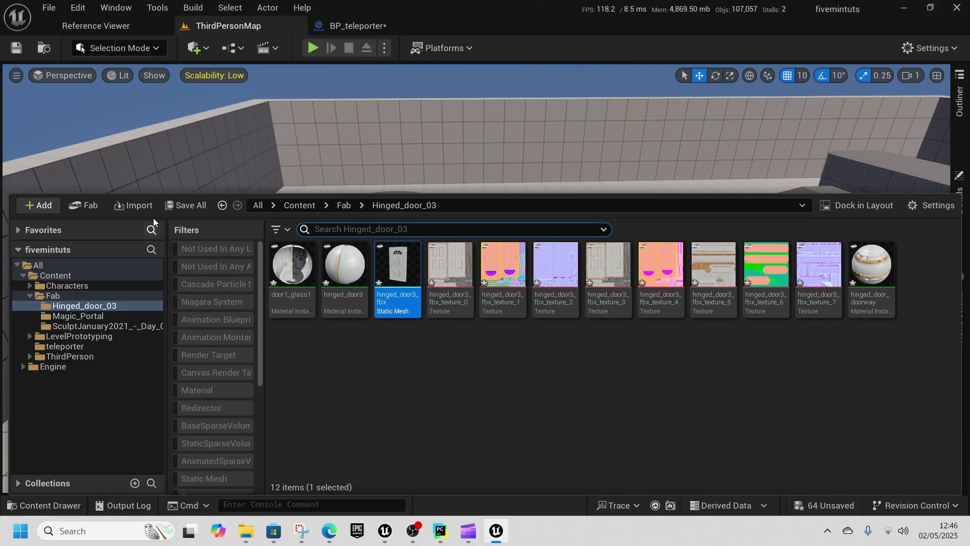
click(85, 205)
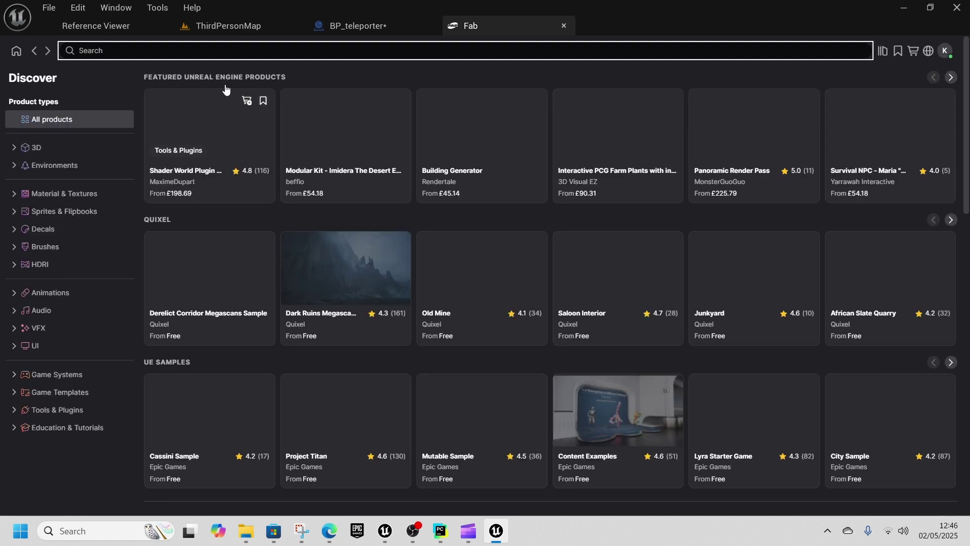
click(195, 51)
text(d)
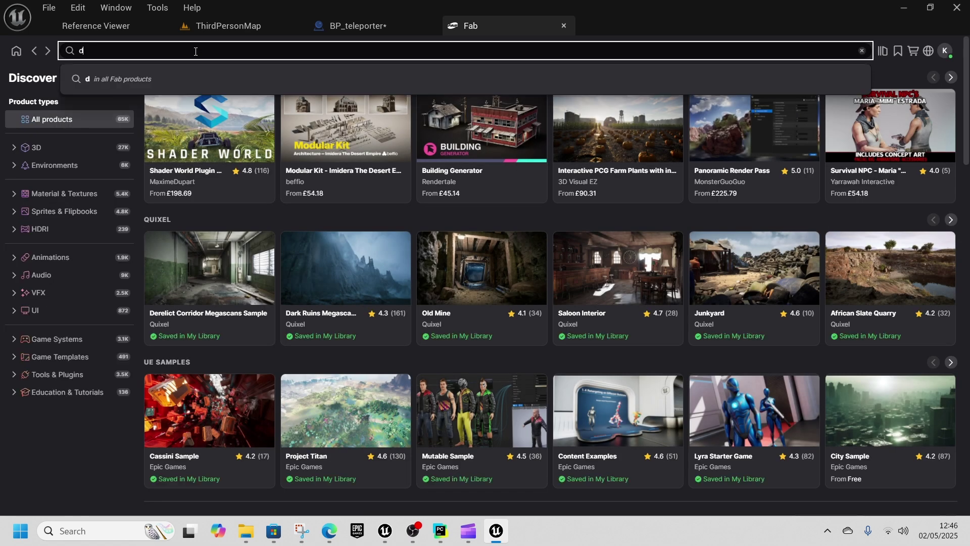
text(oors)
key(Return)
scroll(429, 220, down, 5)
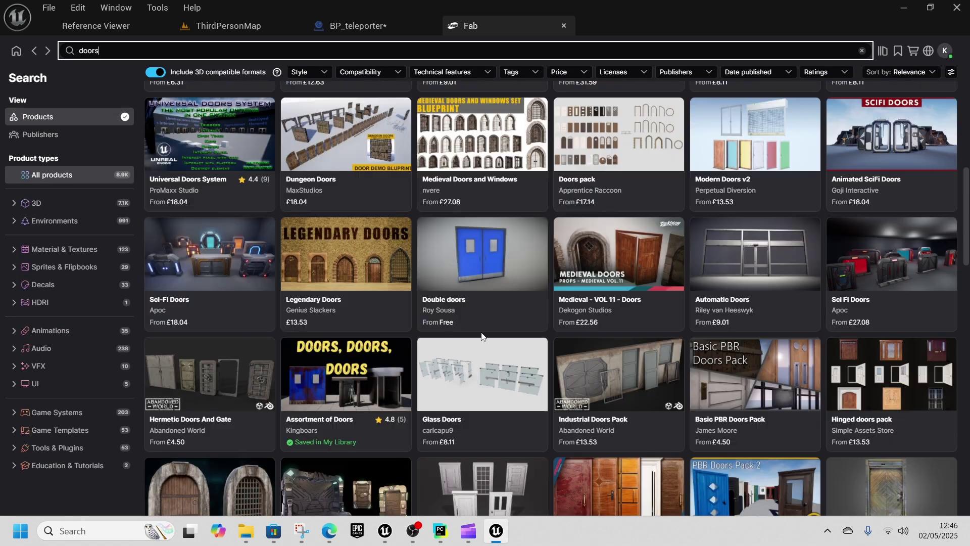
scroll(347, 260, up, 3)
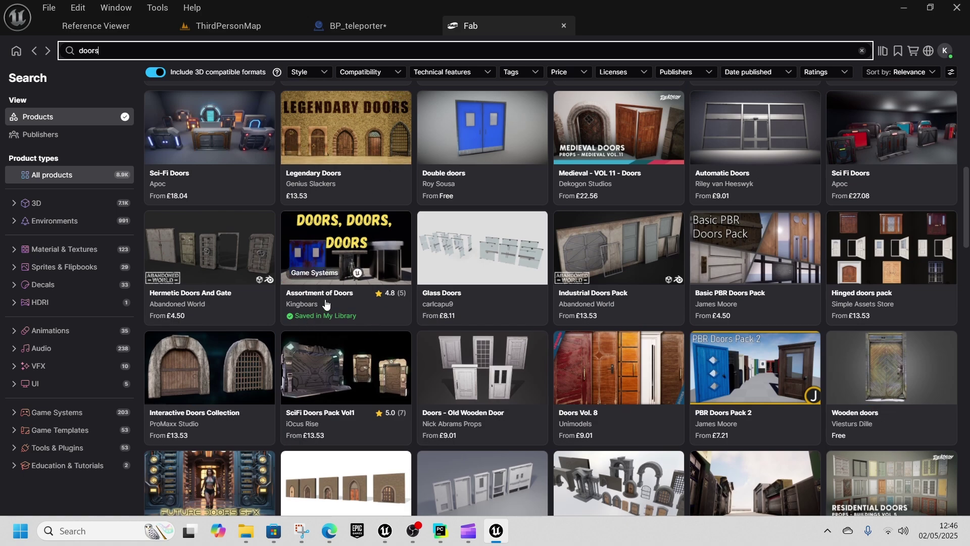
- Add the Assortment of Doors pack by Kingboars to the project and look over its description
click(359, 255)
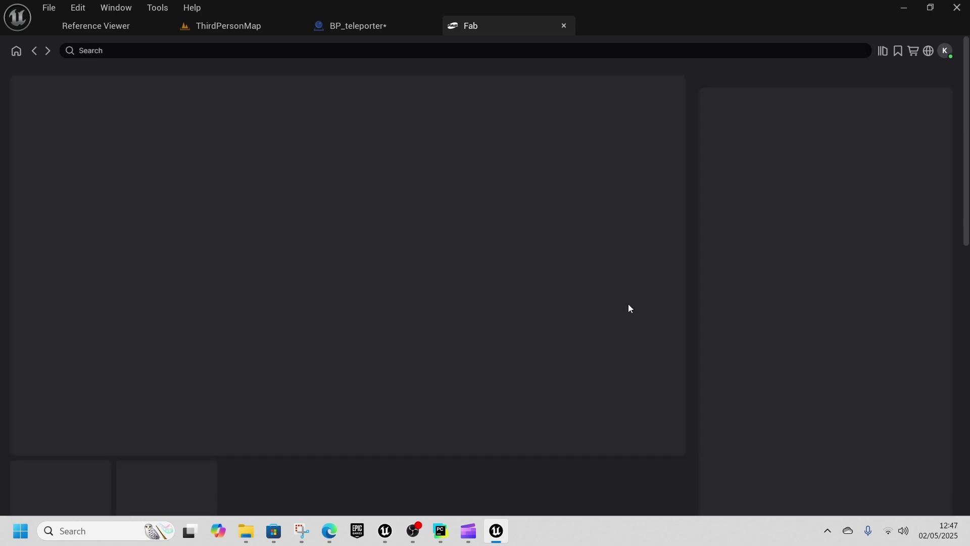
click(813, 231)
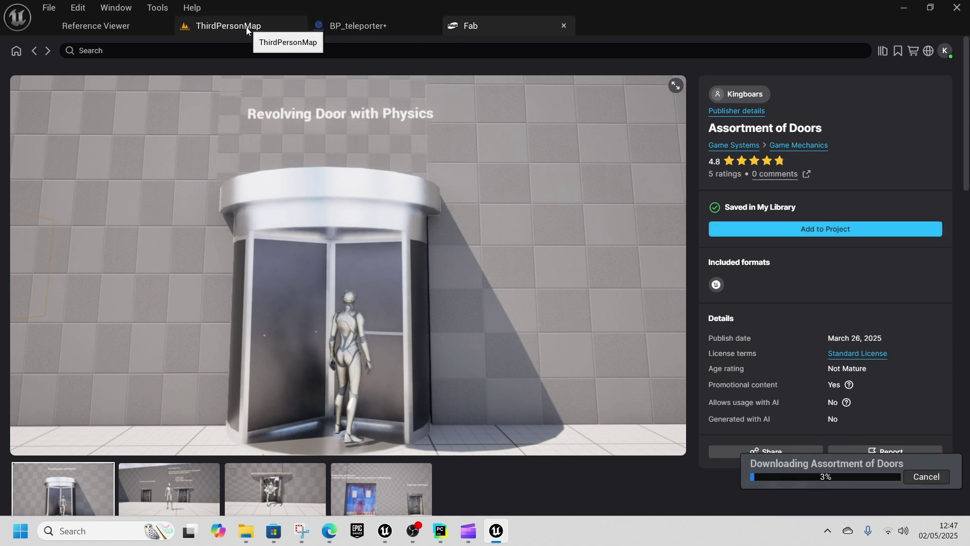
scroll(465, 342, down, 5)
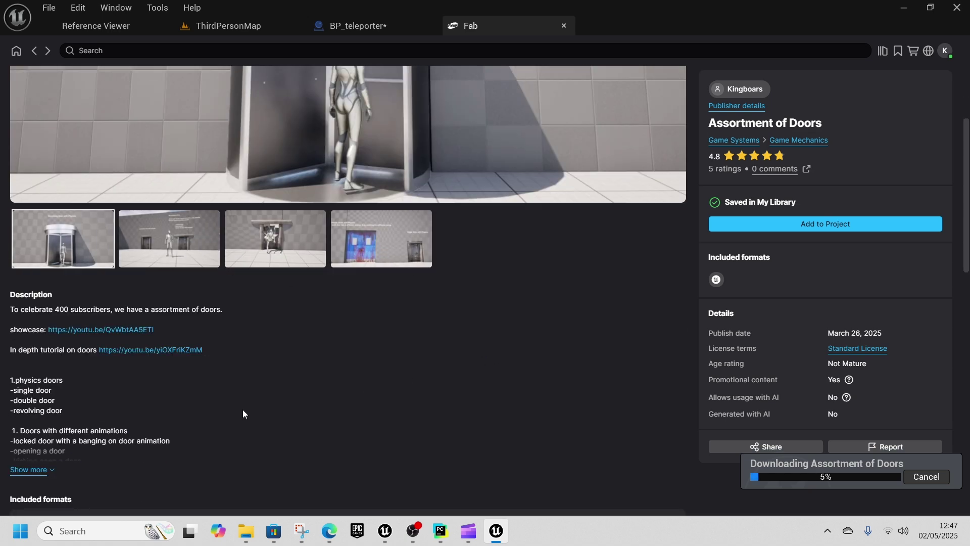
scroll(319, 344, up, 3)
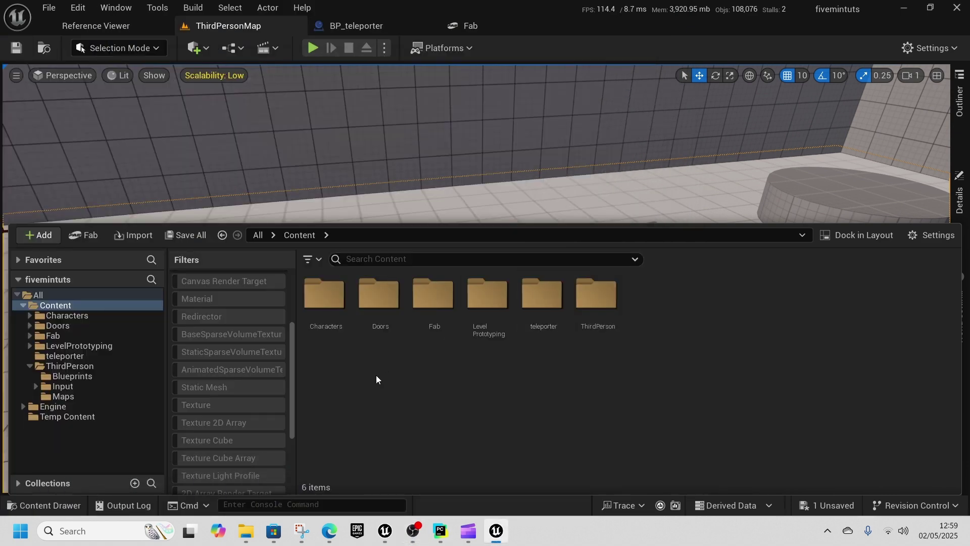
- Browse to the Wooden_Door_-_Medieval_-_LowPoly folder inside Doors/Demo/Fab to view its door meshes
double_click(389, 327)
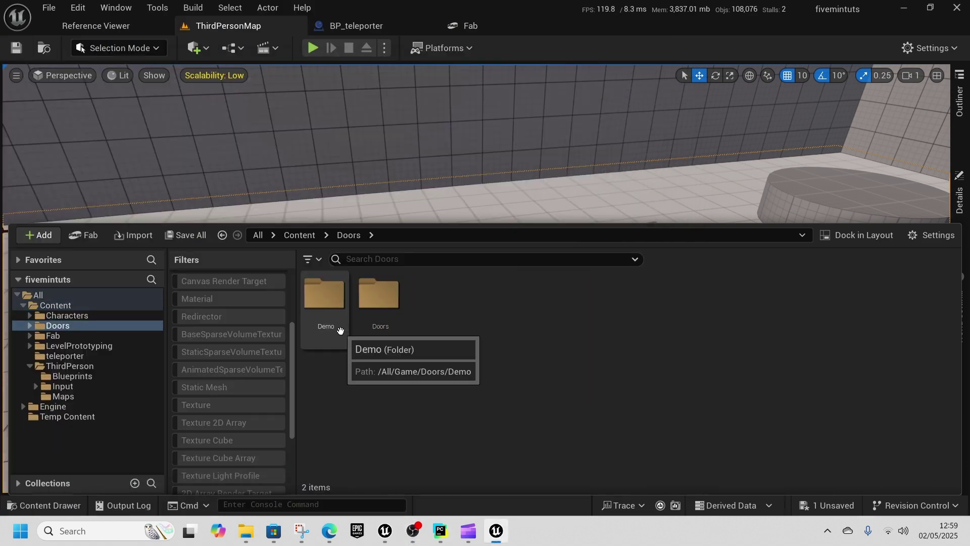
double_click(340, 330)
double_click(374, 329)
click(480, 331)
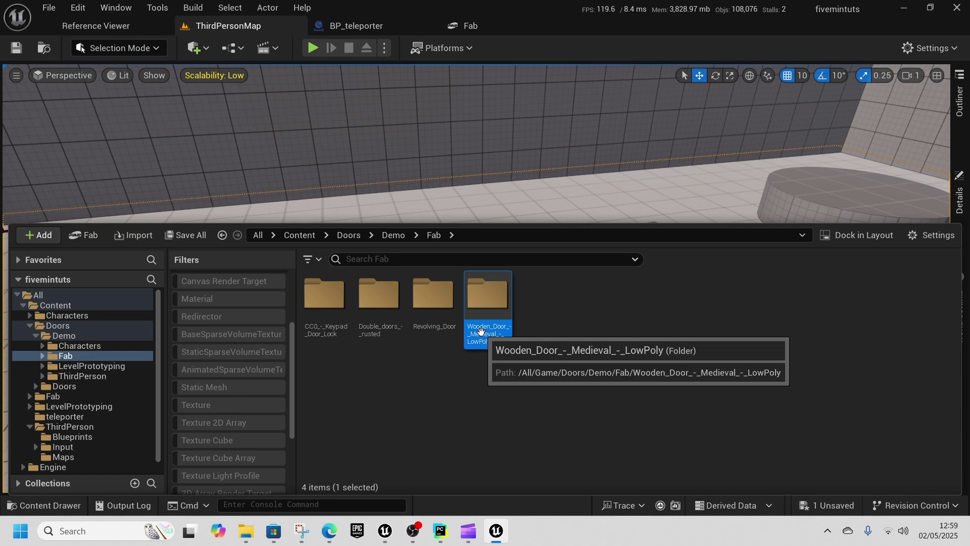
double_click(480, 331)
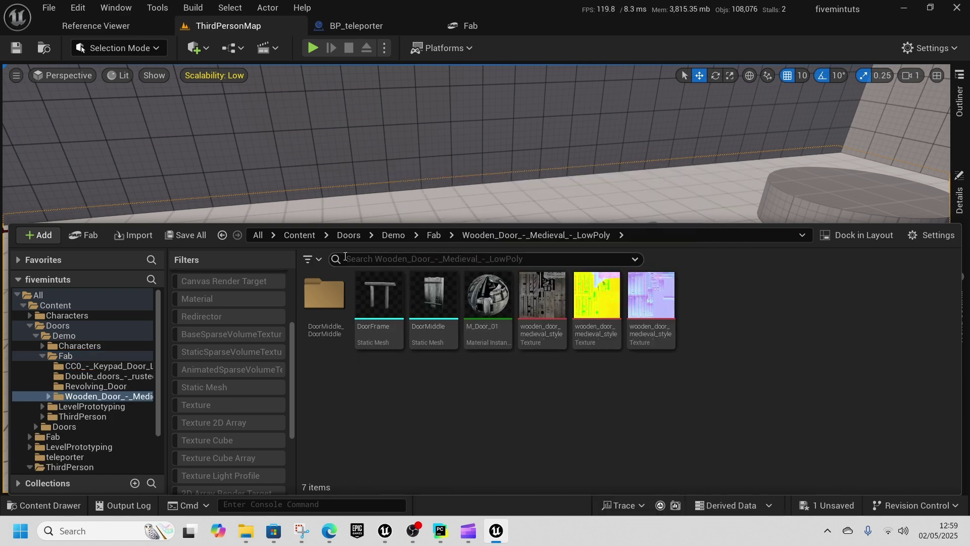
- Create an Actor Blueprint class named BP_LevelChanger in the Content folder
click(302, 235)
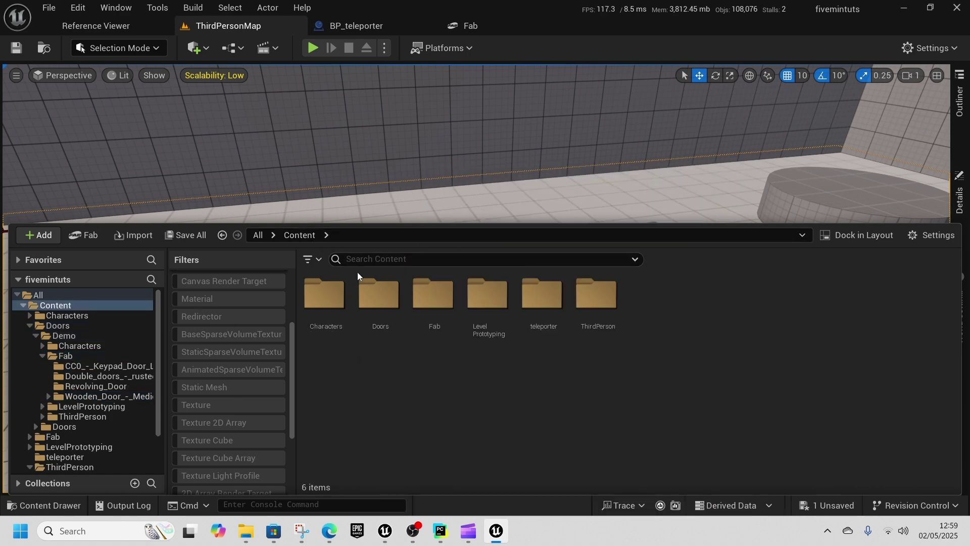
right_click(644, 322)
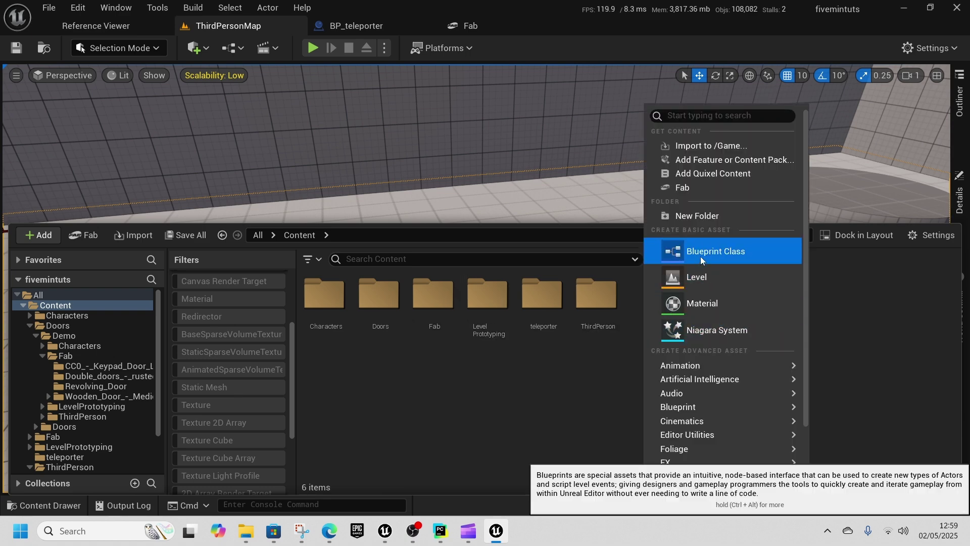
click(700, 256)
click(366, 172)
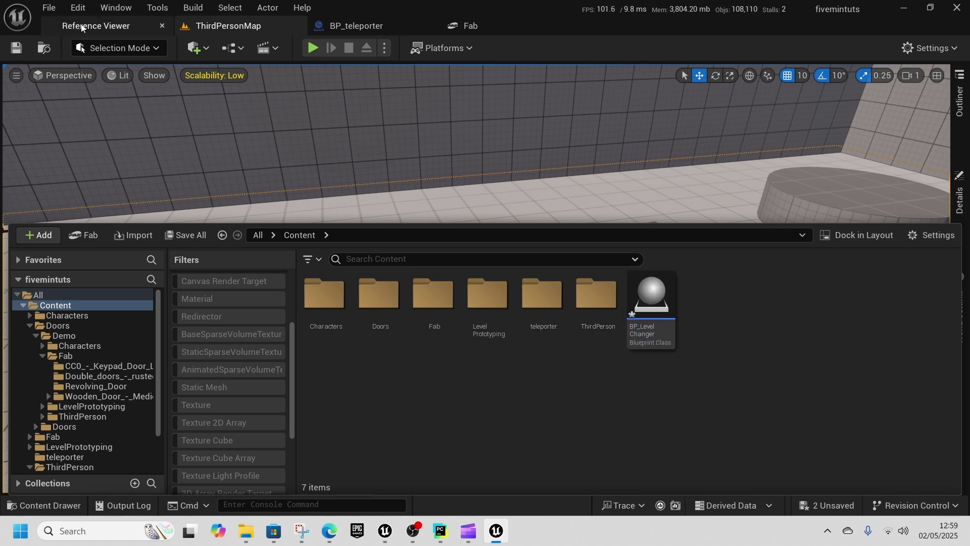
- Create a new landscape level from a template, saving the modified BP_level_Change actor of the current map
click(49, 8)
mouse_move(63, 13)
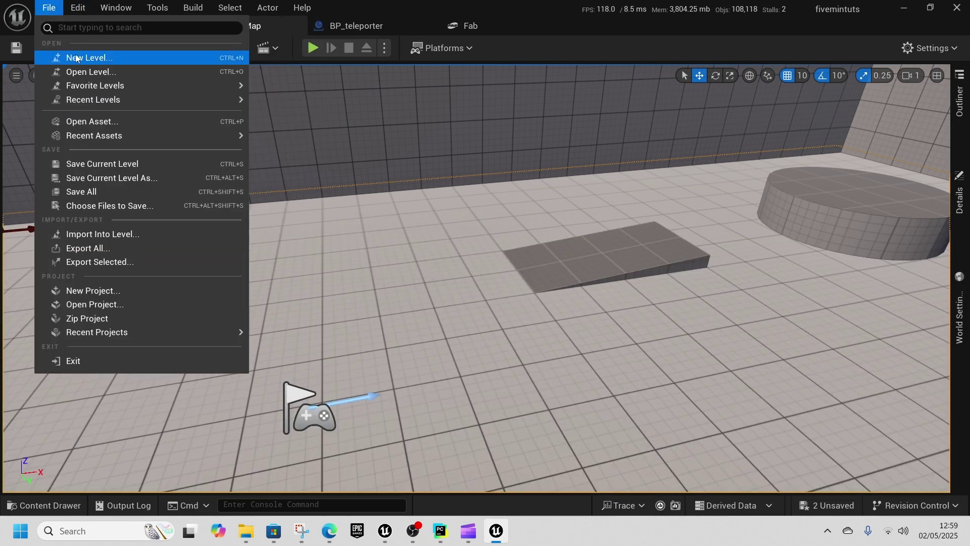
click(81, 56)
click(556, 382)
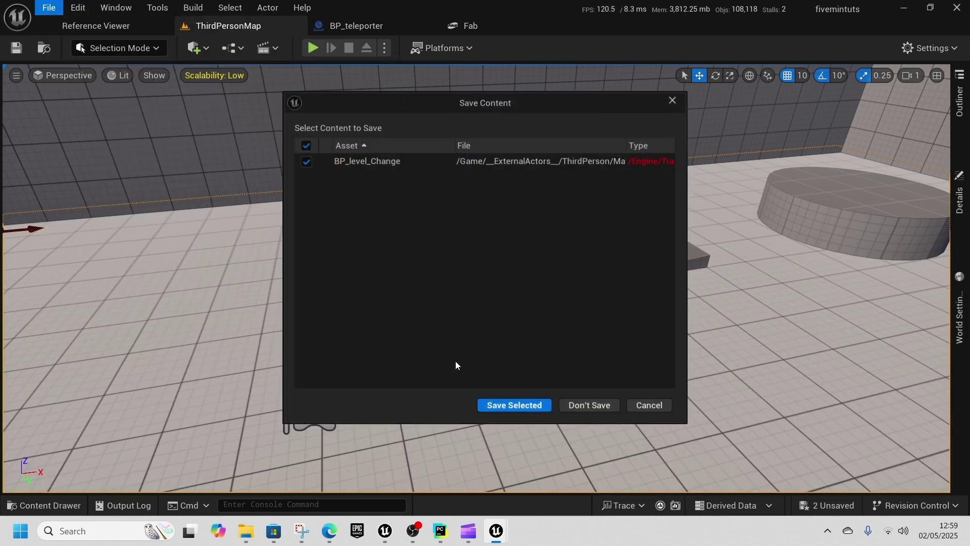
click(525, 405)
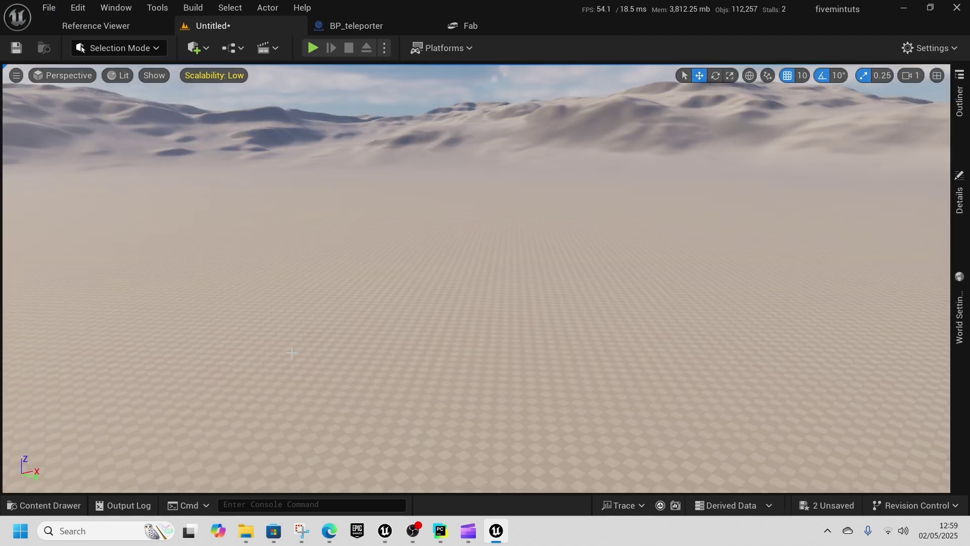
- Open the BP_LevelChanger Blueprint and add a Static Mesh component under its scene root
click(44, 506)
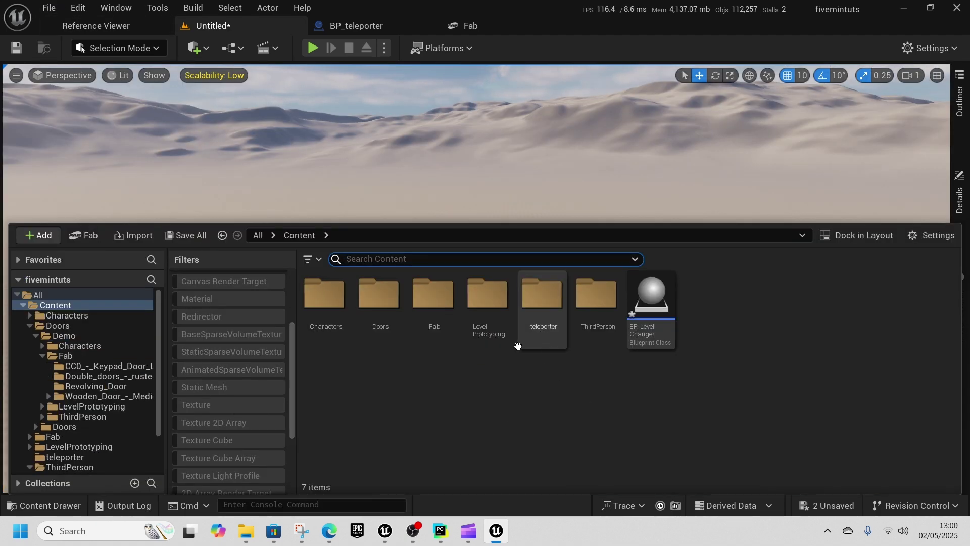
click(651, 334)
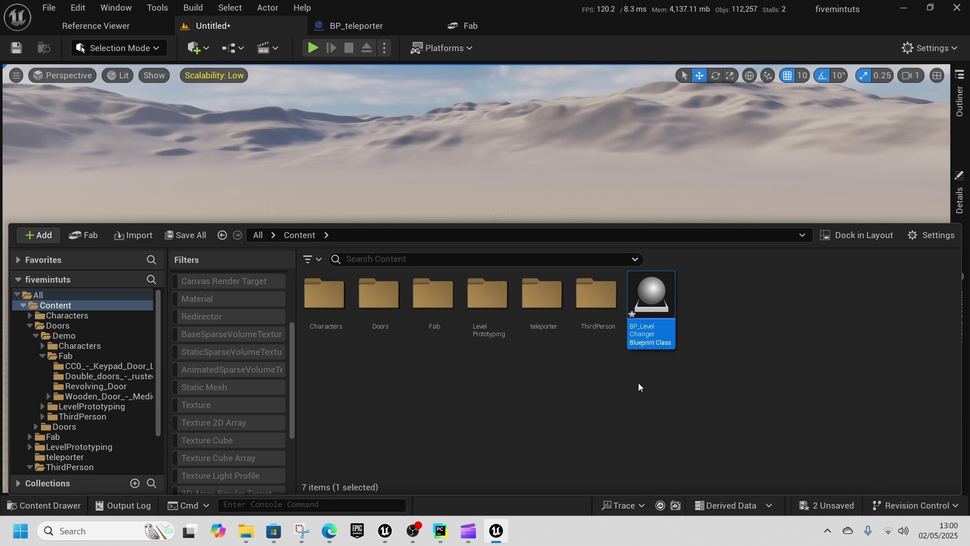
double_click(663, 342)
click(29, 90)
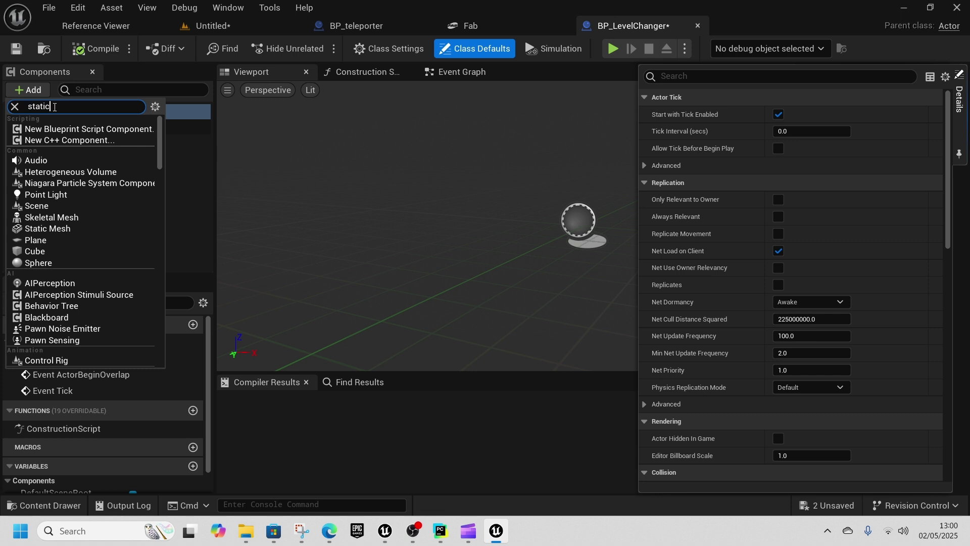
click(46, 217)
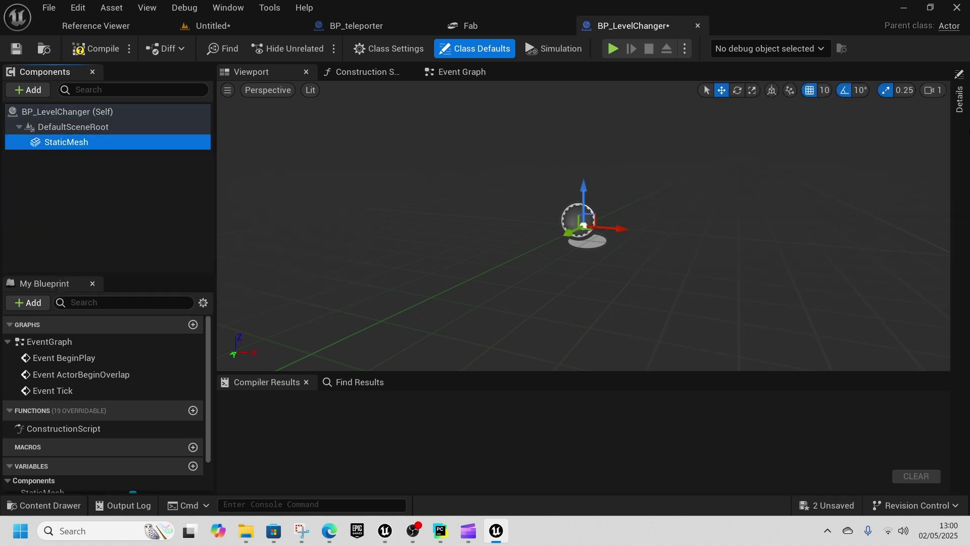
- Assign the DoorFrame mesh to the StaticMesh component and compile the Blueprint
click(958, 93)
click(859, 320)
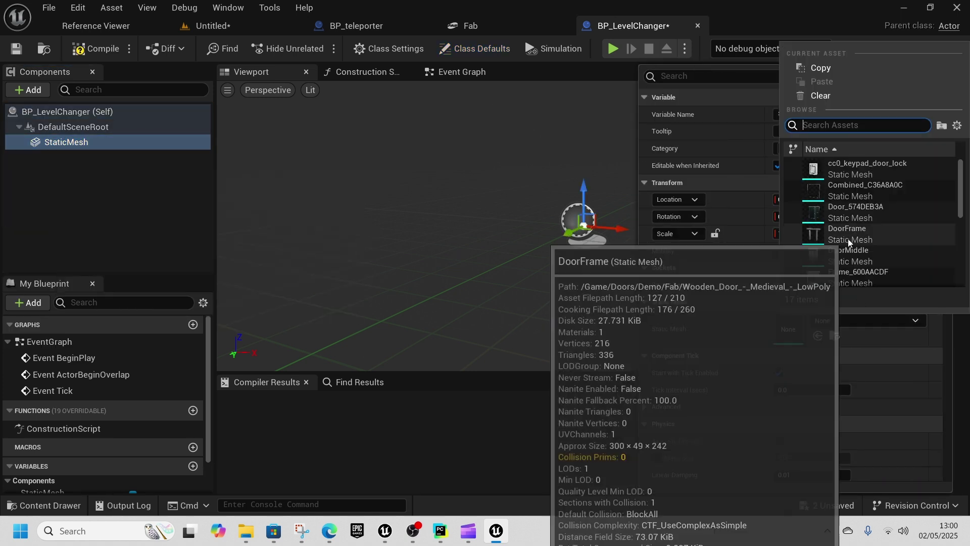
click(849, 235)
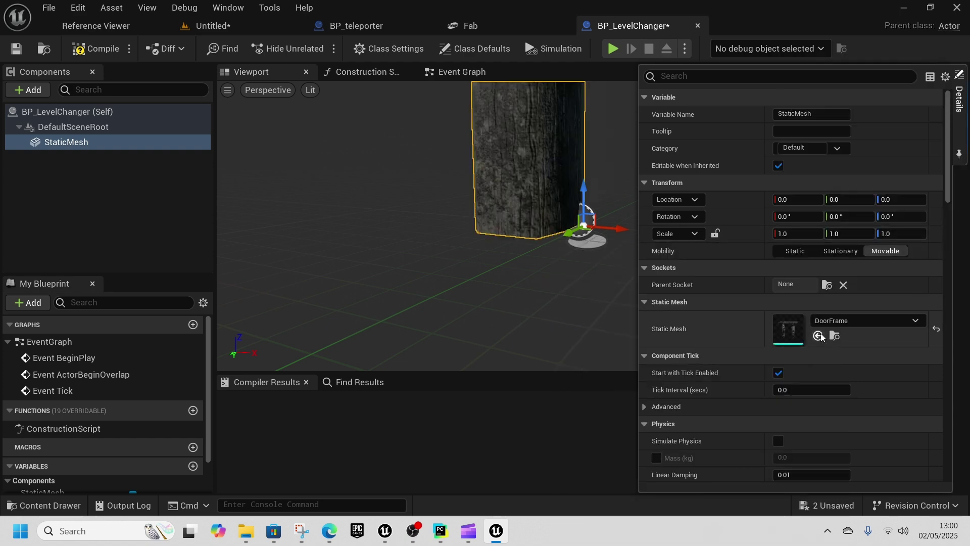
right_drag(546, 258, 586, 253)
key(s)
click(71, 142)
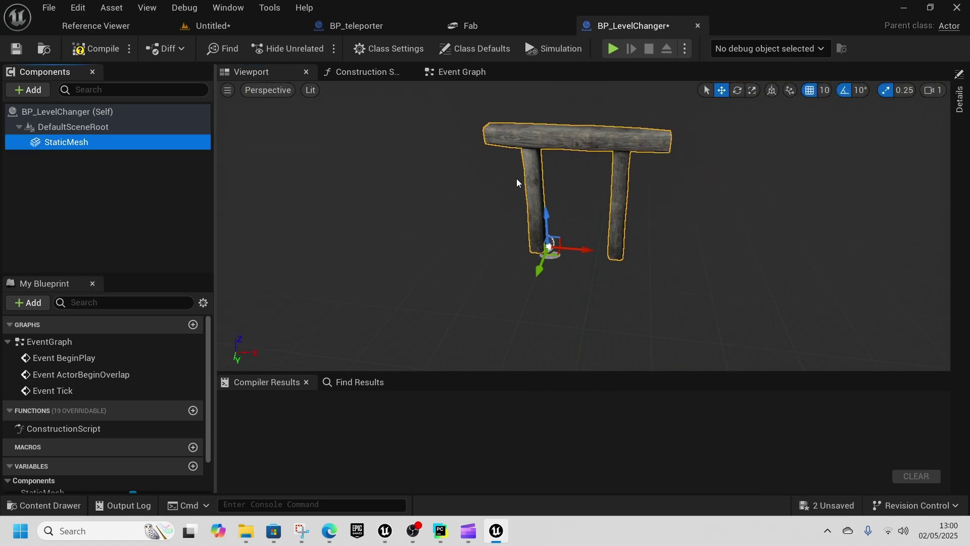
click(96, 48)
- Add a second Static Mesh component as a child of the door frame component
click(39, 91)
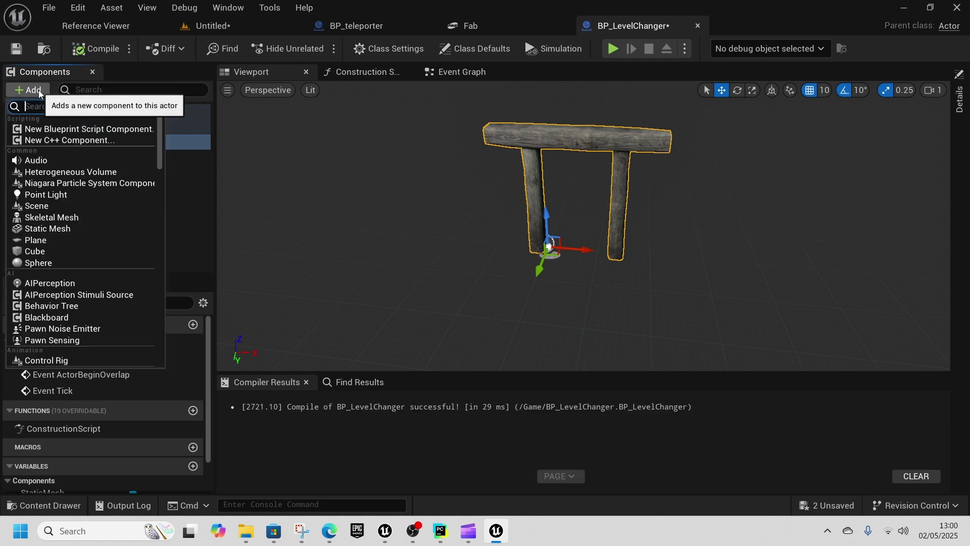
click(48, 228)
key(Return)
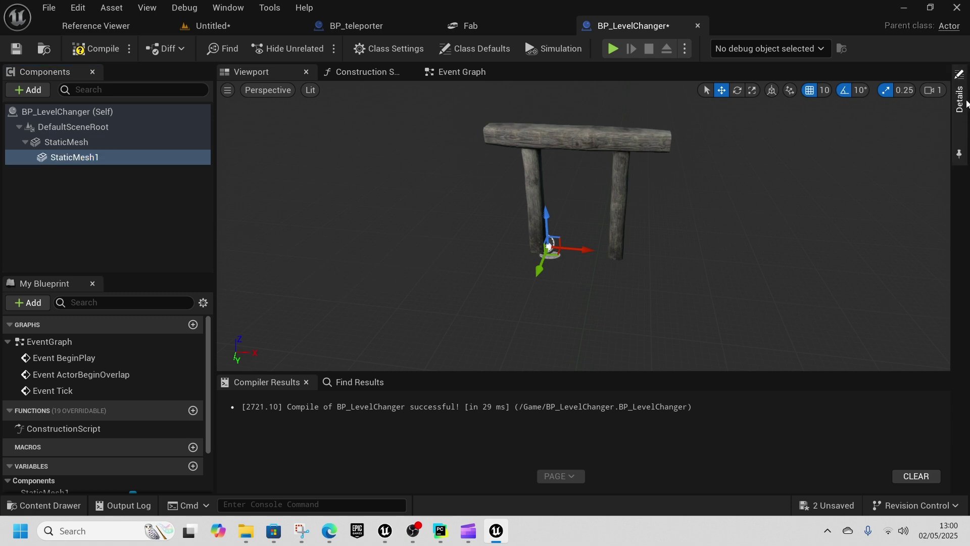
- Assign the DoorMiddle mesh to StaticMesh1 and rotate it about the vertical axis so the door stands open
click(962, 103)
click(879, 260)
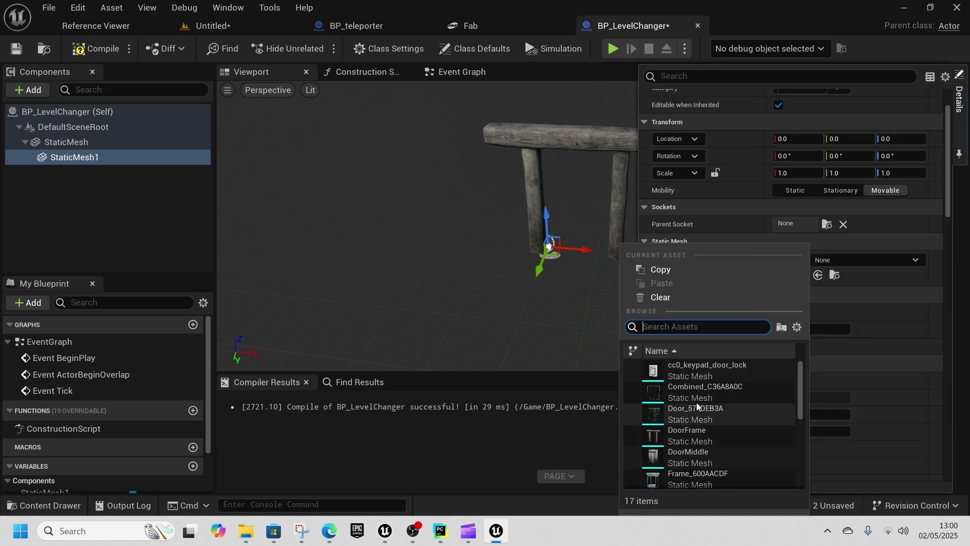
scroll(697, 407, down, 1)
click(682, 433)
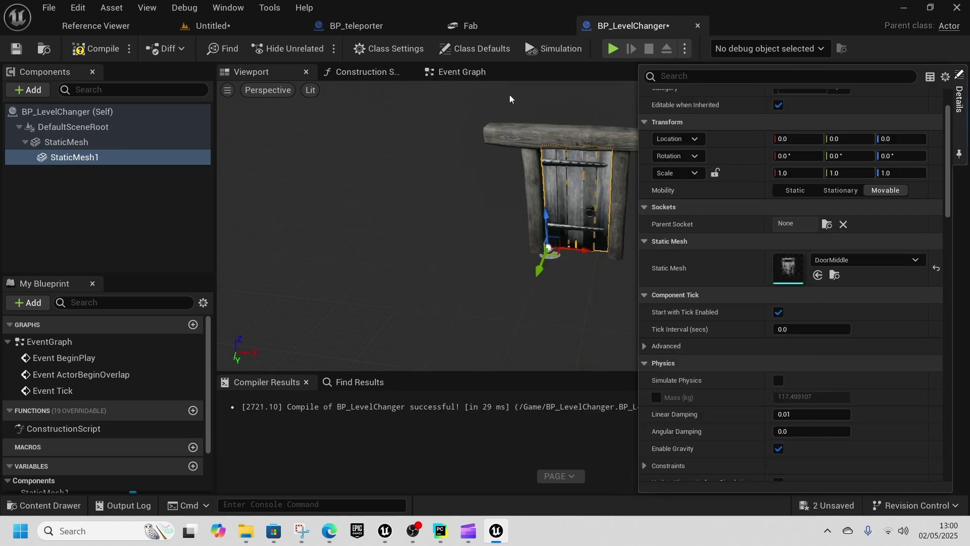
click(738, 90)
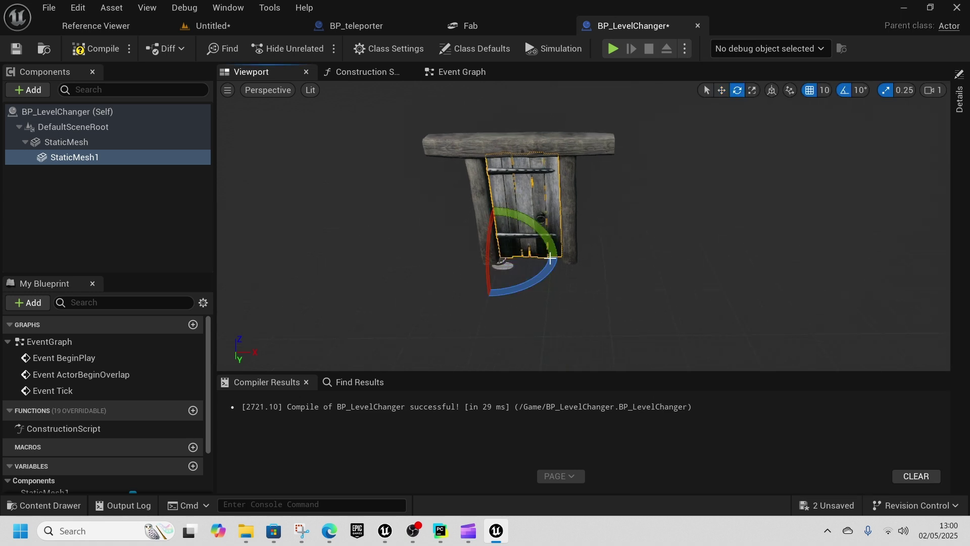
drag(541, 276, 317, 190)
- Add a Box Collision component as a child of the door panel component StaticMesh1
click(27, 90)
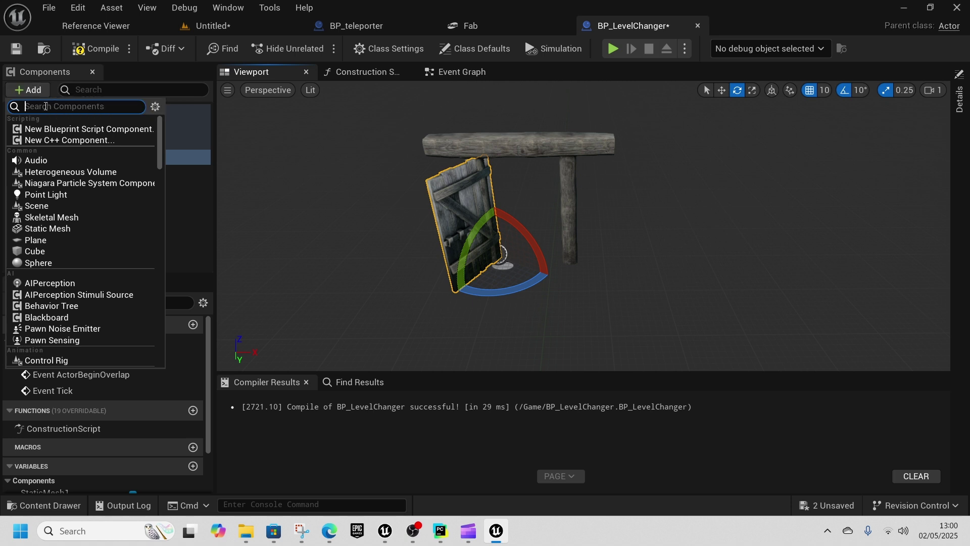
text(box)
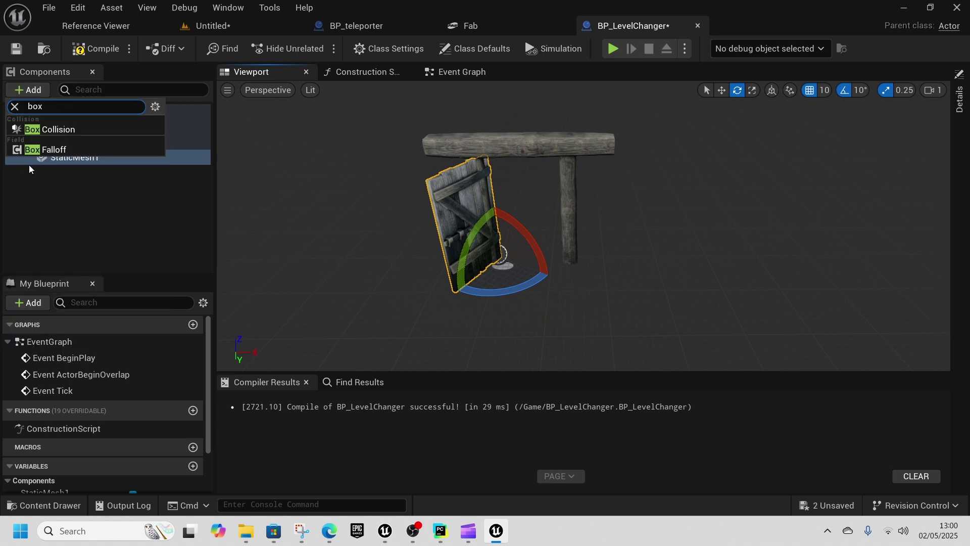
click(48, 143)
key(Return)
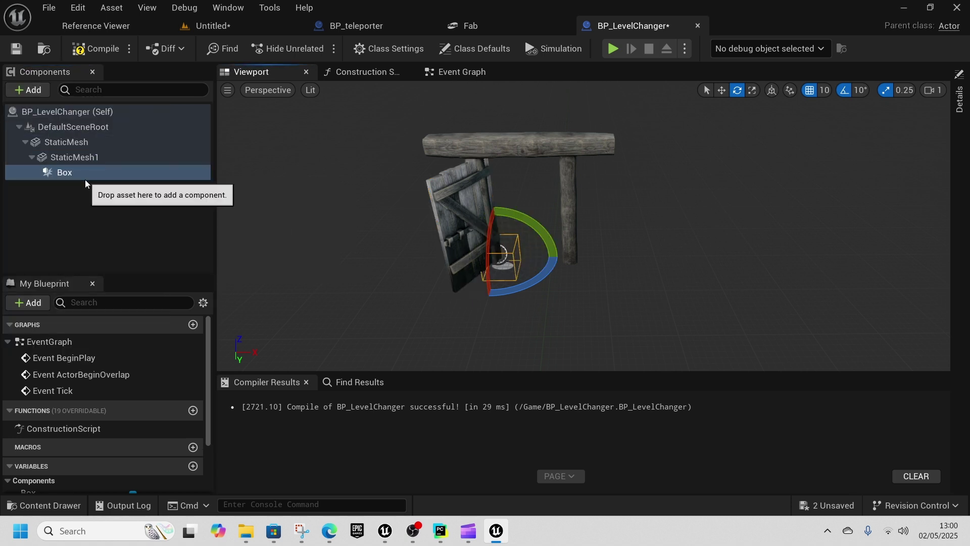
- Enlarge the Box collision's extent and move it up to fill the doorway opening, then compile the Blueprint
click(958, 101)
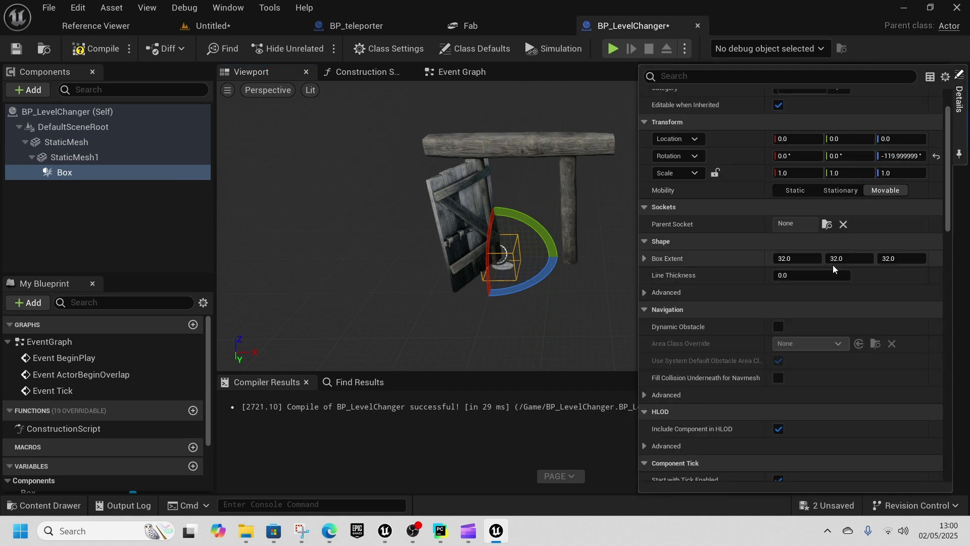
drag(797, 258, 836, 258)
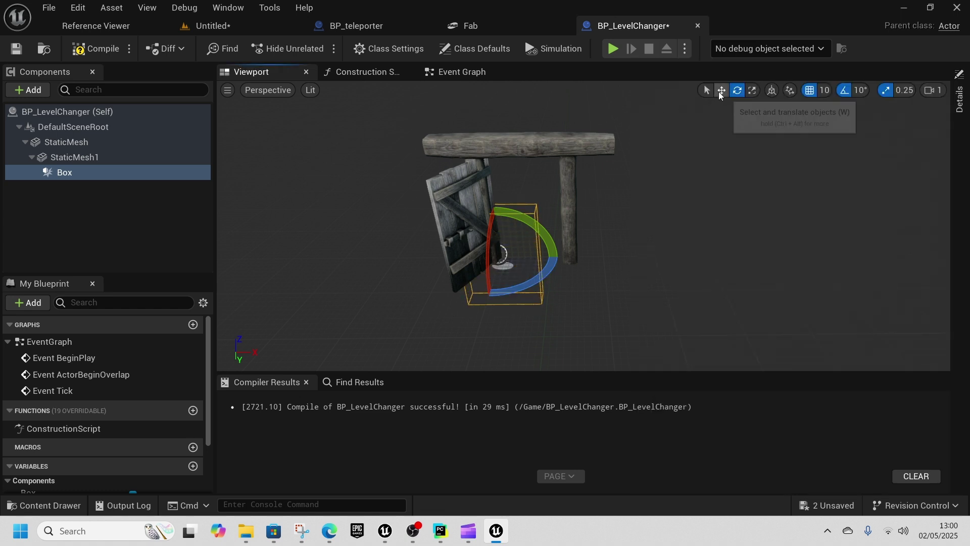
click(722, 90)
drag(526, 256, 506, 186)
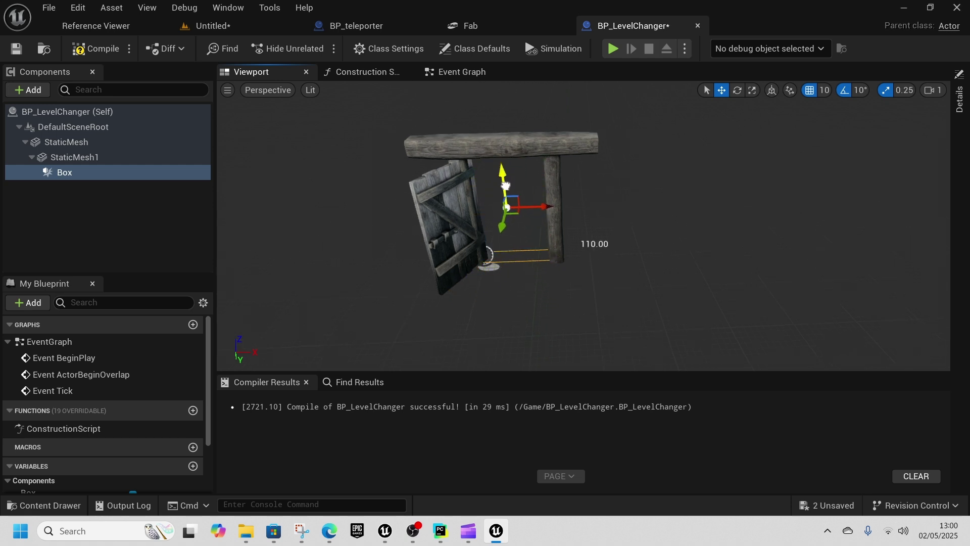
click(96, 49)
- Add an On Component Begin Overlap event for the Box component in the Event Graph
click(457, 71)
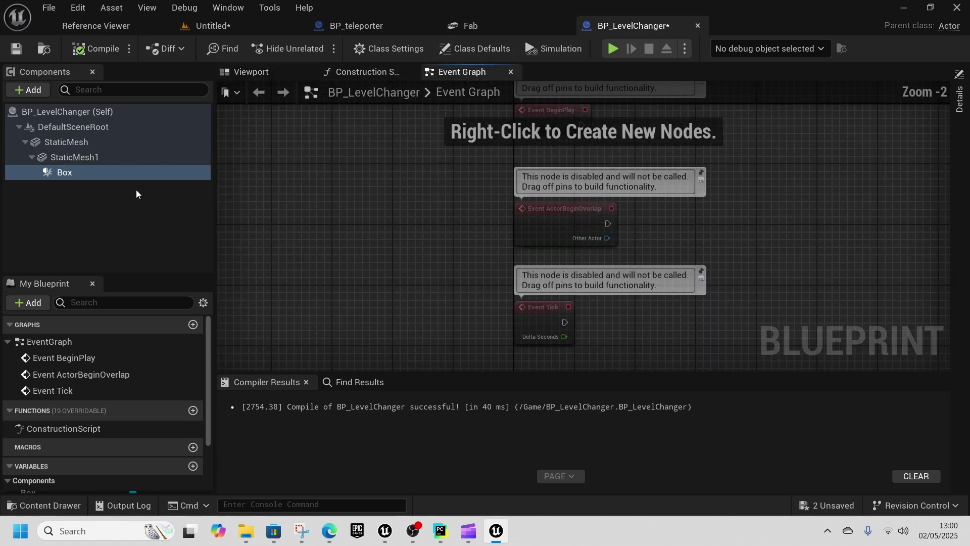
right_click(65, 172)
mouse_move(139, 223)
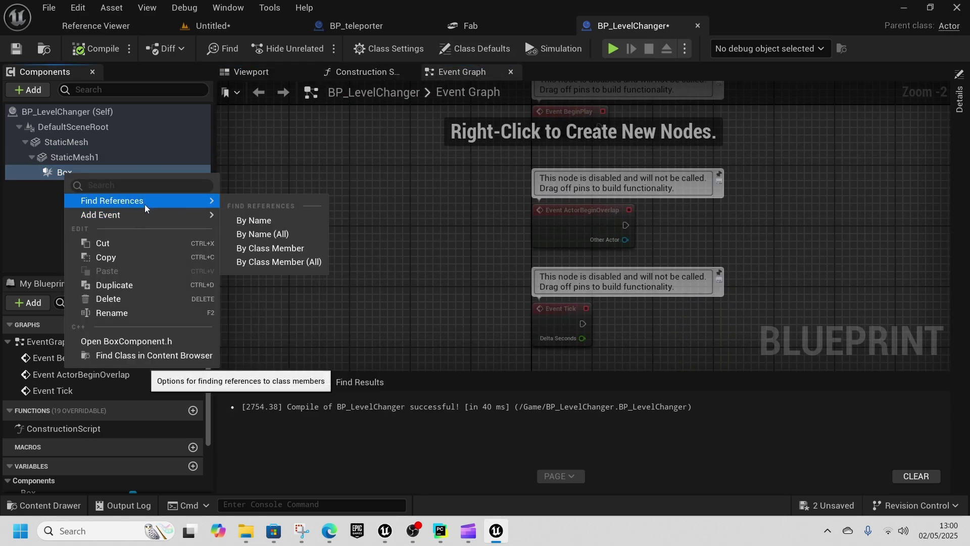
click(343, 264)
- Add an Open Level (by Object Reference) node and place it well clear of the overlap event
right_drag(655, 276, 428, 251)
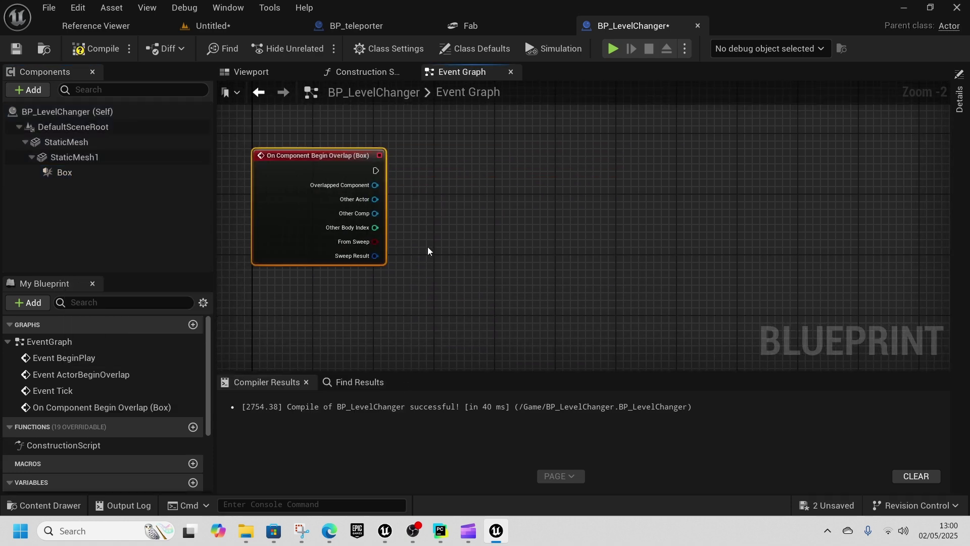
right_drag(637, 216, 557, 213)
right_click(562, 185)
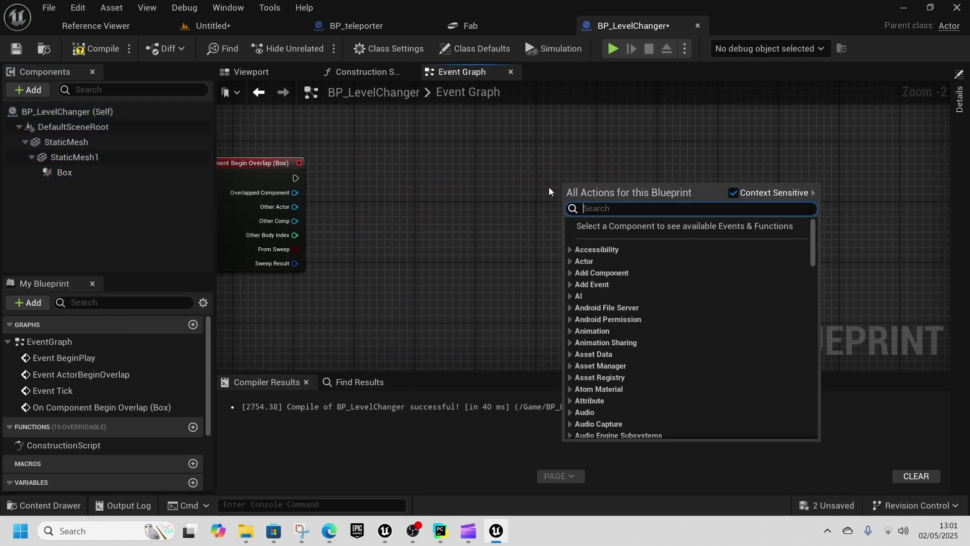
text(open wo)
key(BackSpace)
key(BackSpace)
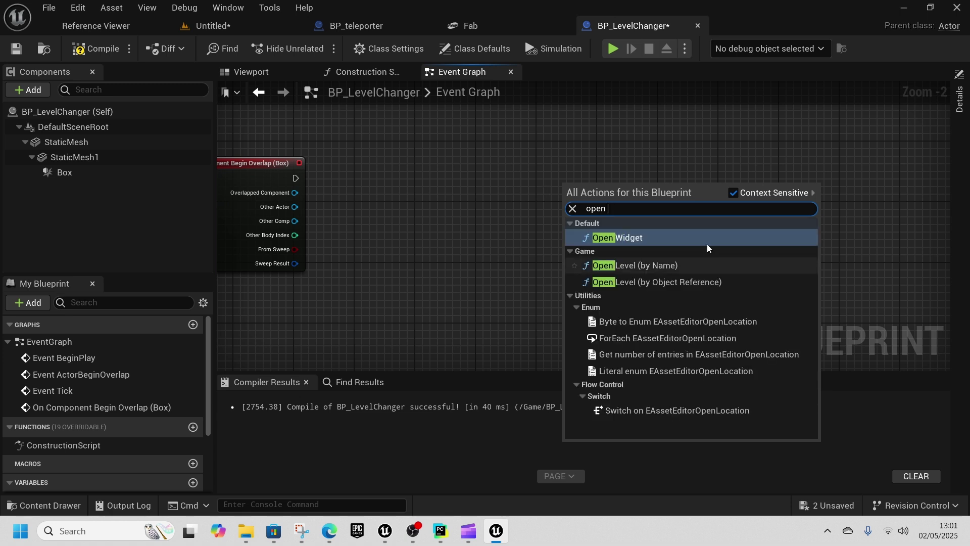
click(643, 282)
drag(616, 195, 722, 172)
- Promote the Open Level node's Level input to a variable and make the variable instance editable
drag(674, 197, 596, 250)
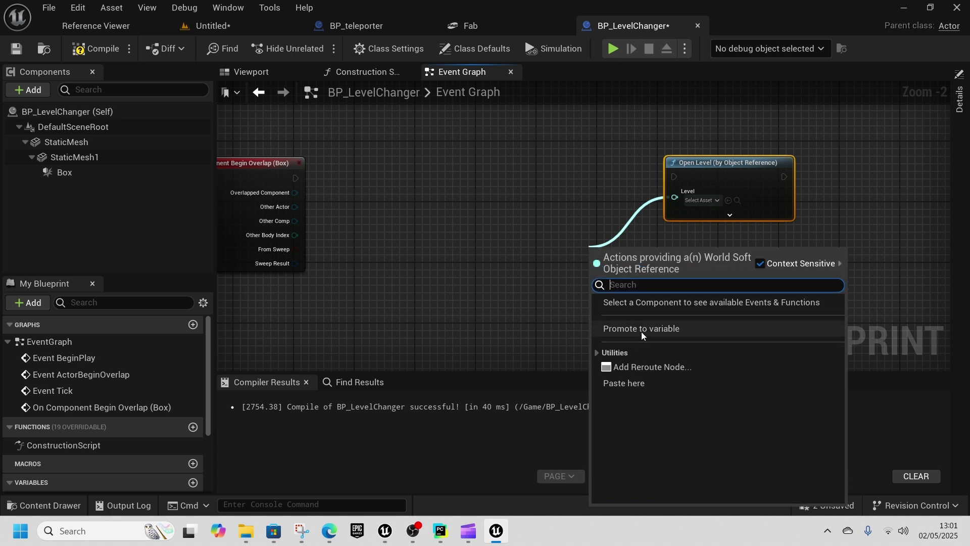
click(647, 328)
click(93, 467)
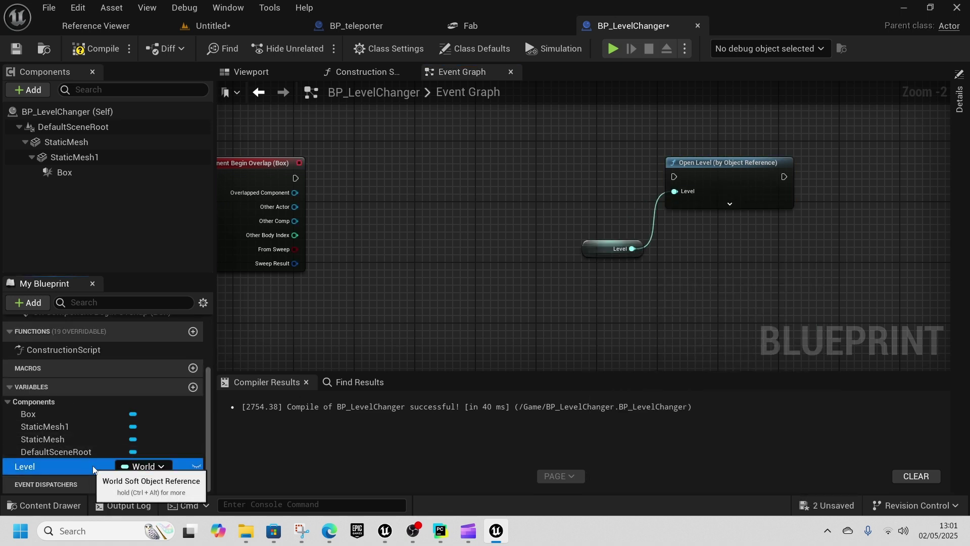
click(10, 471)
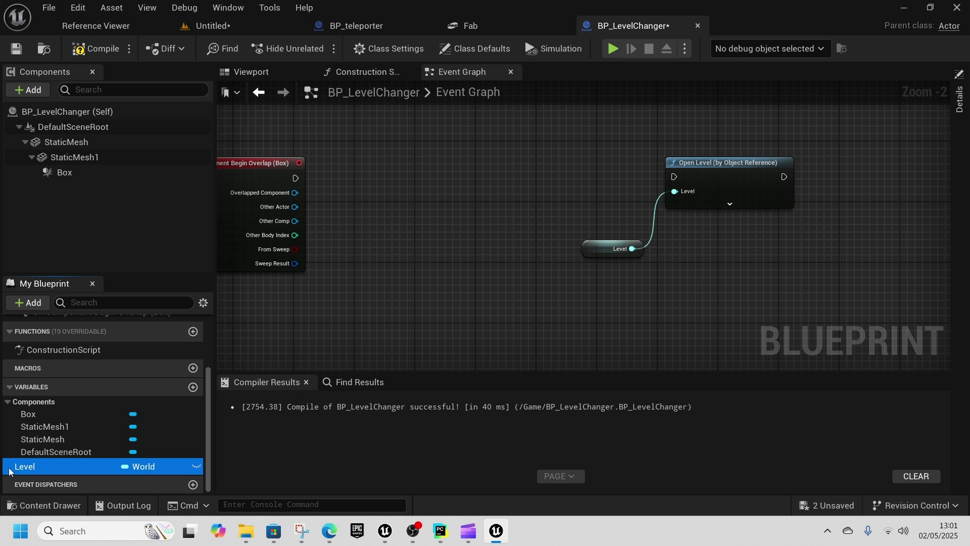
click(958, 101)
click(959, 101)
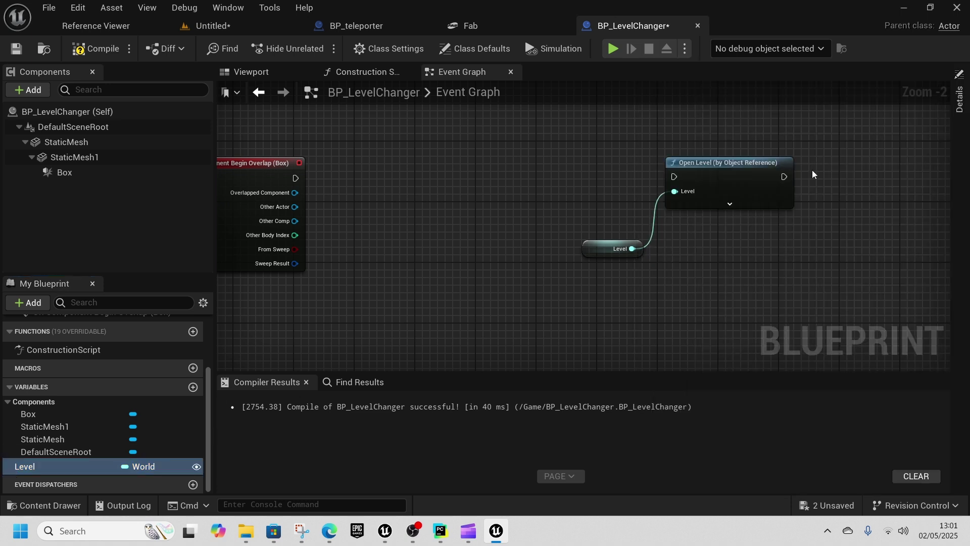
click(957, 102)
click(784, 201)
- Make room in the graph and add a second Level getter feeding an Is Valid Soft Object Reference node
drag(560, 164, 759, 279)
drag(726, 172, 794, 179)
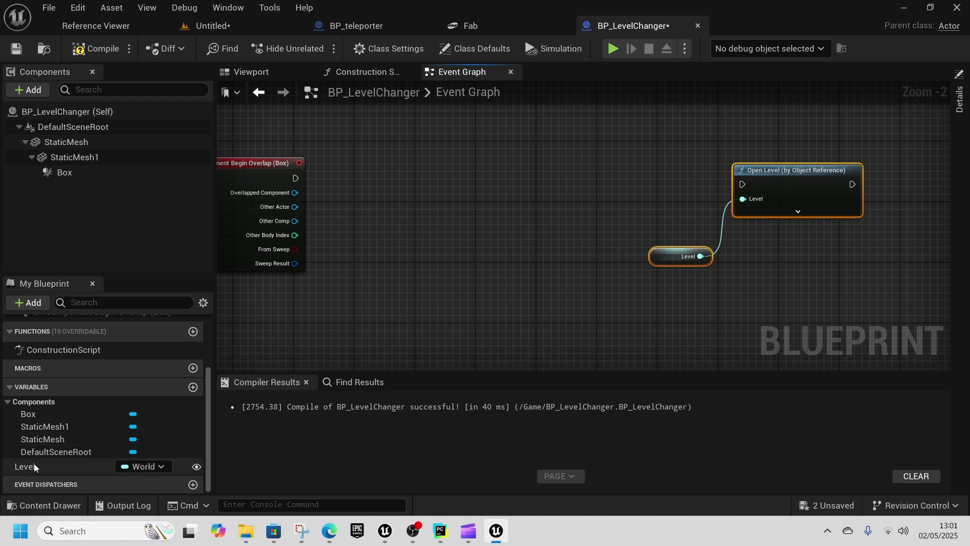
drag(35, 466, 398, 333)
click(313, 332)
text(is valid)
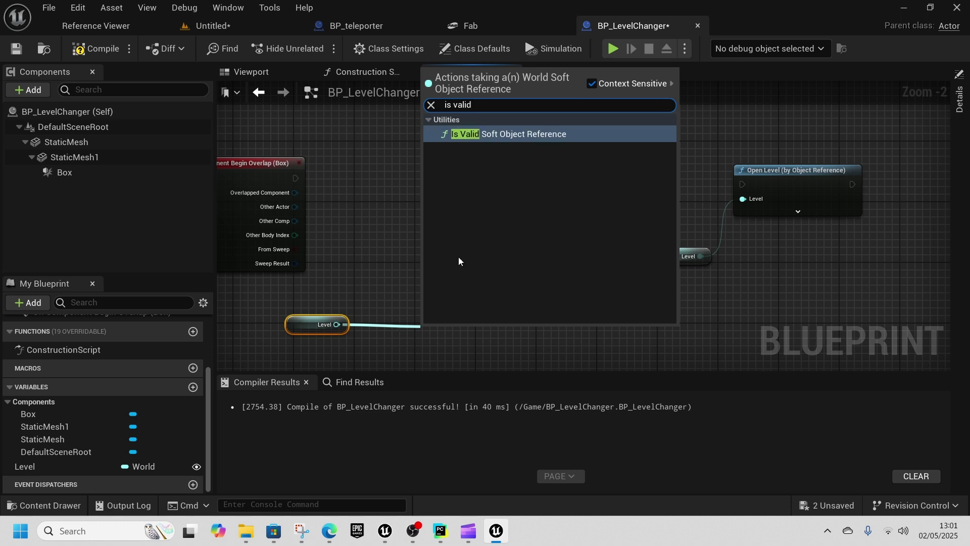
click(490, 140)
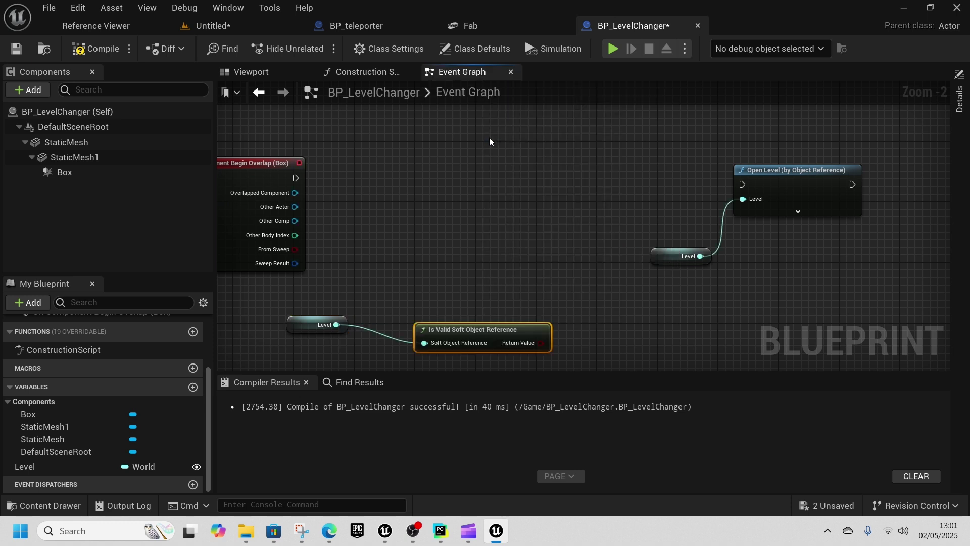
drag(489, 332, 458, 317)
- Compare the overlap event's Other Actor with Get Player Character using an Equal (==) node
drag(295, 207, 461, 237)
text(==)
click(542, 312)
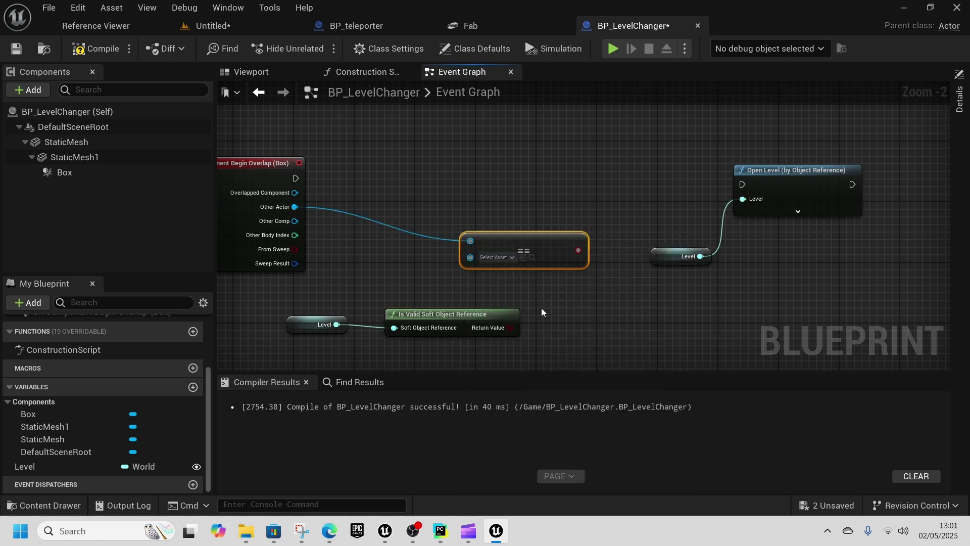
drag(468, 258, 388, 288)
text(get player)
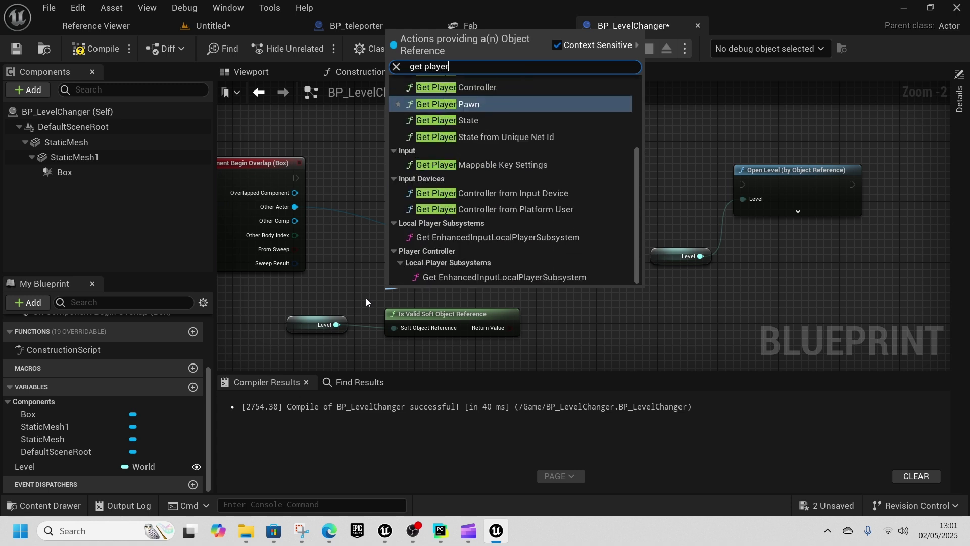
scroll(481, 123, up, 2)
click(449, 112)
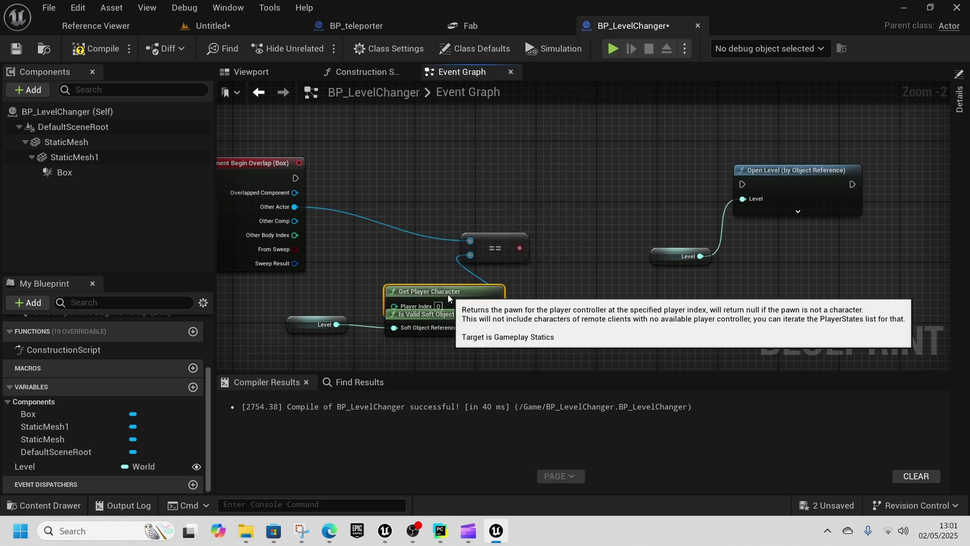
drag(450, 293, 389, 279)
- Combine the equality and Is Valid results with an AND Boolean node and feed it into a Branch condition
drag(523, 252, 573, 307)
text(and)
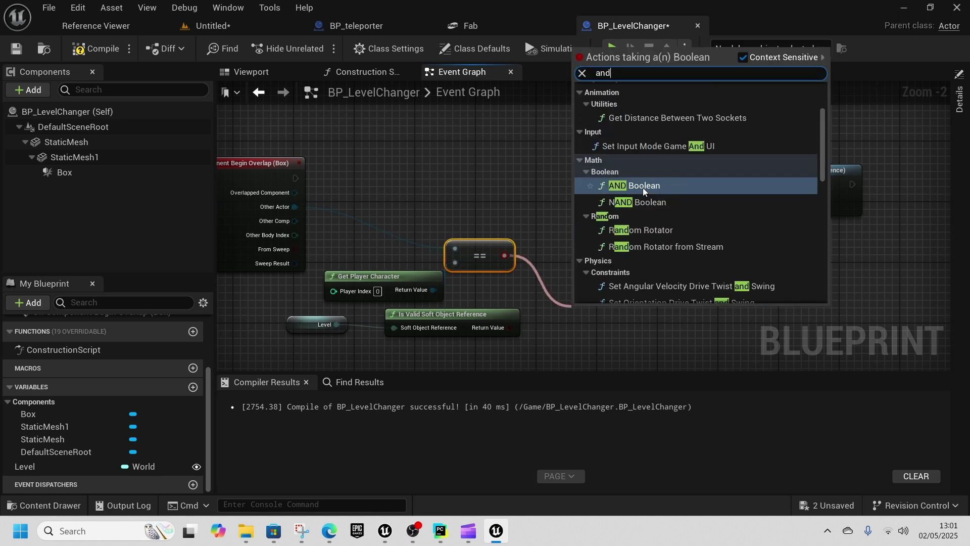
click(624, 185)
drag(585, 323, 583, 194)
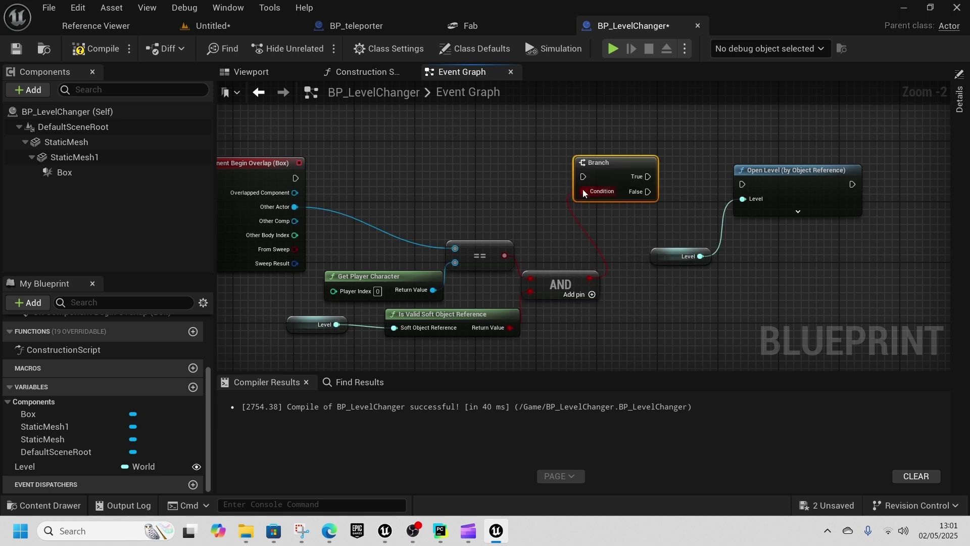
- Connect the overlap event through the Branch's True output to Open Level and compile the Blueprint
drag(297, 177, 585, 179)
click(412, 188)
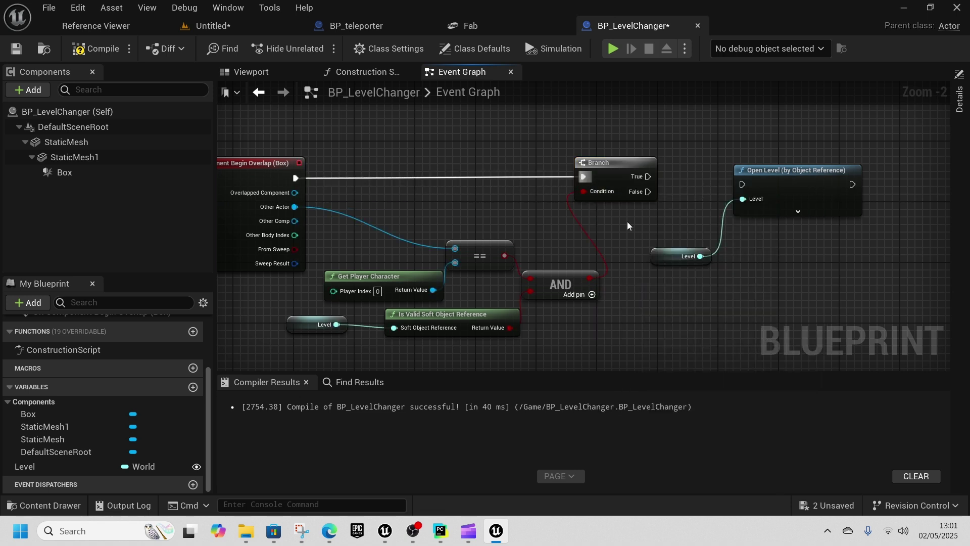
drag(647, 176, 788, 163)
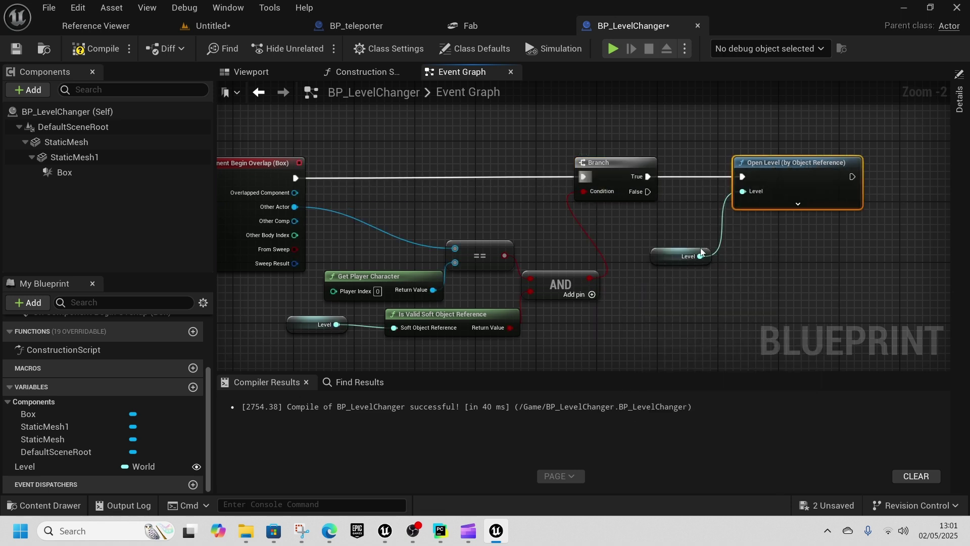
click(99, 48)
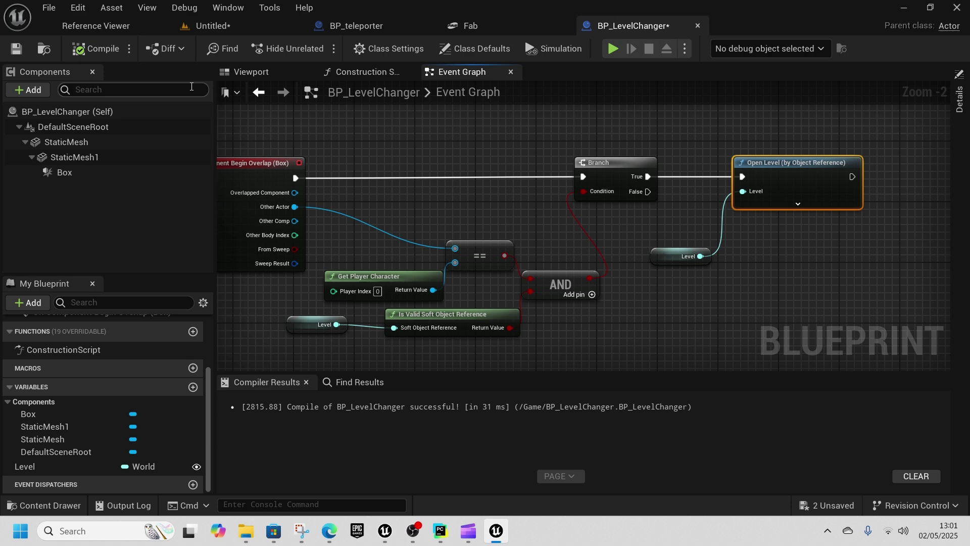
- Place a BP_LevelChanger instance on the ground in the Untitled level
click(222, 30)
key(ctrl+space)
drag(650, 347, 497, 130)
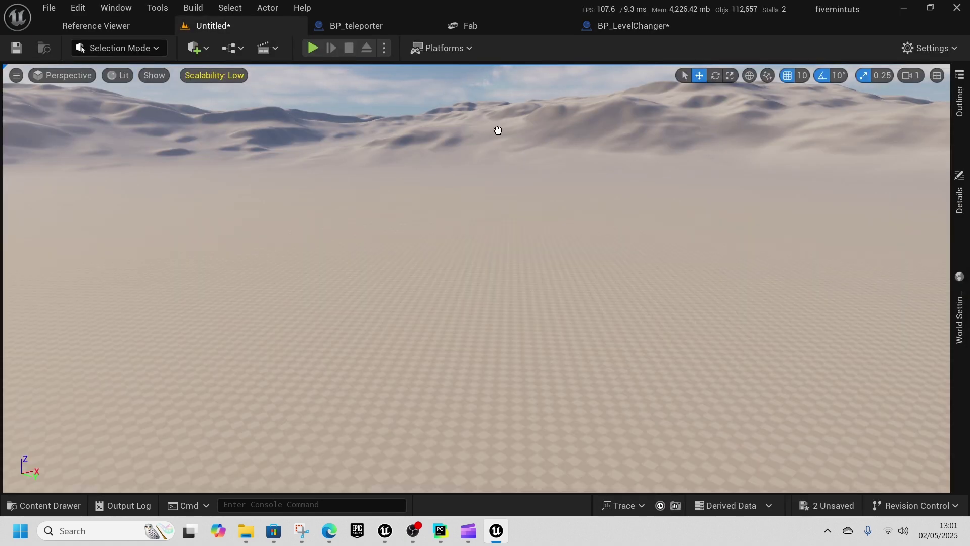
drag(422, 374, 423, 374)
right_drag(423, 374, 403, 404)
key(w)
mouse_move(416, 256)
right_down()
mouse_move(445, 263)
mouse_move(421, 268)
mouse_move(416, 256)
right_up()
- Set the placed door's Level property to the ThirdPersonMap in /Game/ThirdPerson/Maps
click(960, 199)
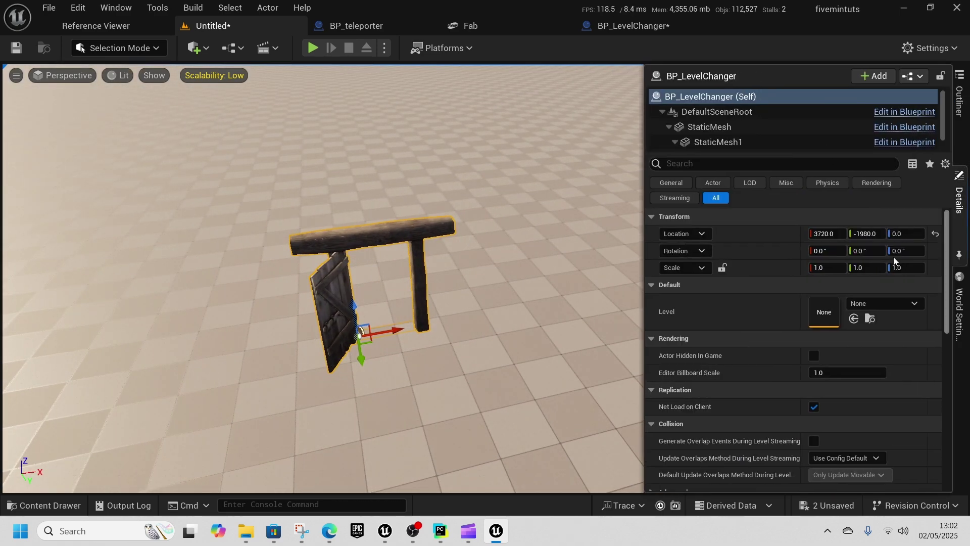
click(880, 303)
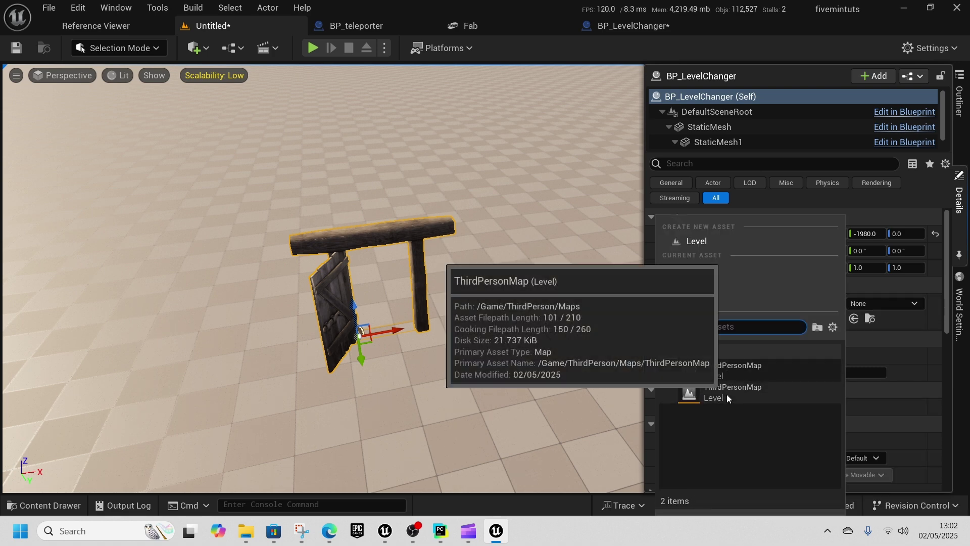
click(727, 394)
- Duplicate the door and move the copy about 550 units along the X axis
right_drag(537, 372, 504, 316)
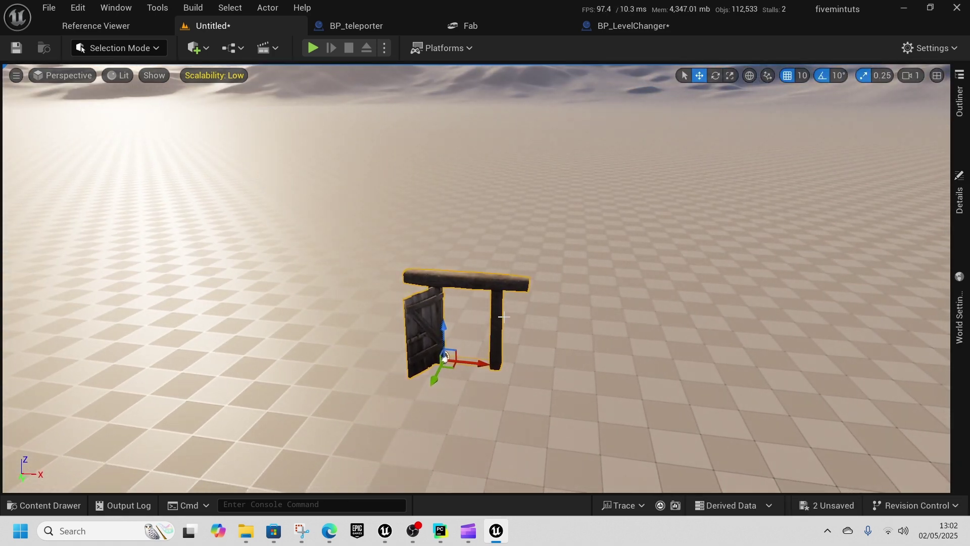
key(ctrl+d)
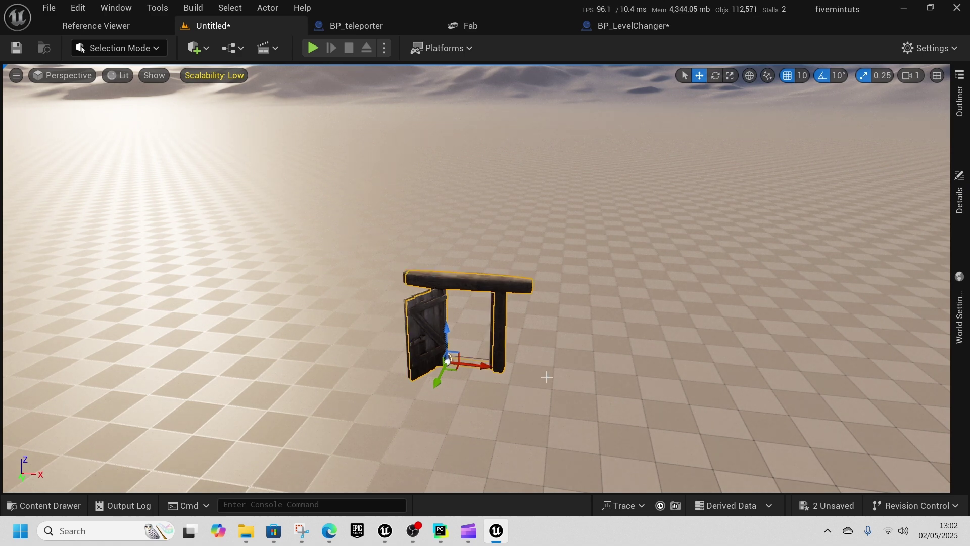
alt+drag(473, 365, 704, 376)
- Set the copied door's Level property to the other ThirdPersonMap asset, the first one listed
click(958, 198)
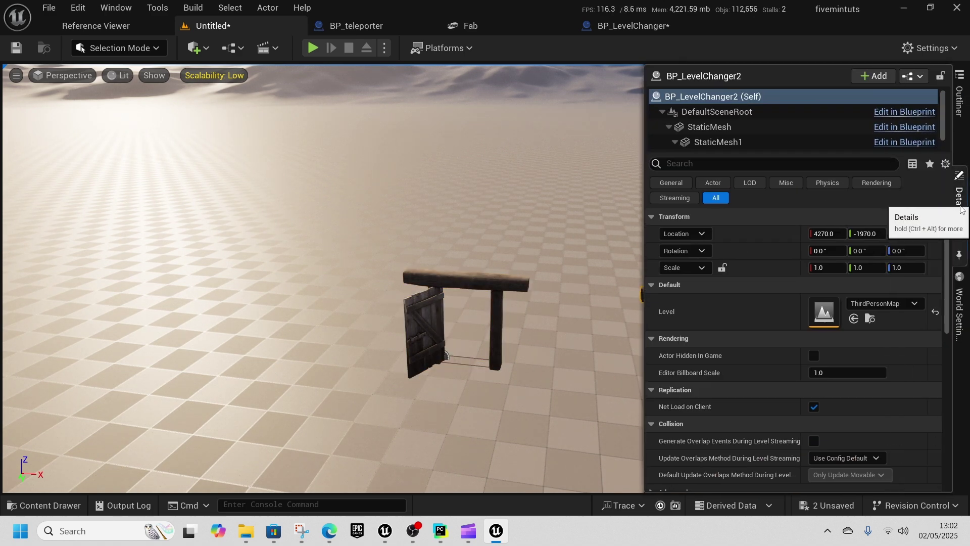
click(885, 303)
click(719, 374)
- Replace the copied door's StaticMesh component mesh with Door_574DEB3A
right_drag(581, 343, 593, 359)
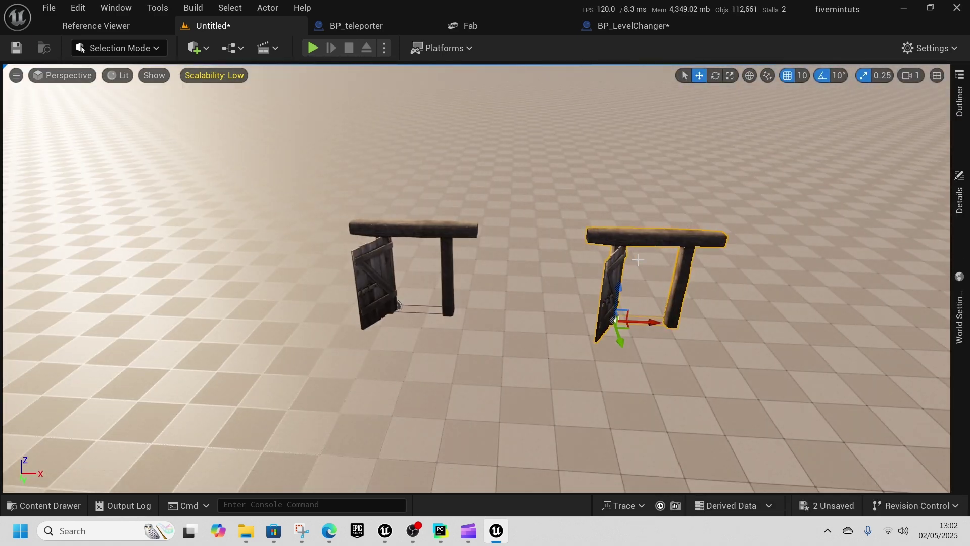
click(959, 205)
click(709, 127)
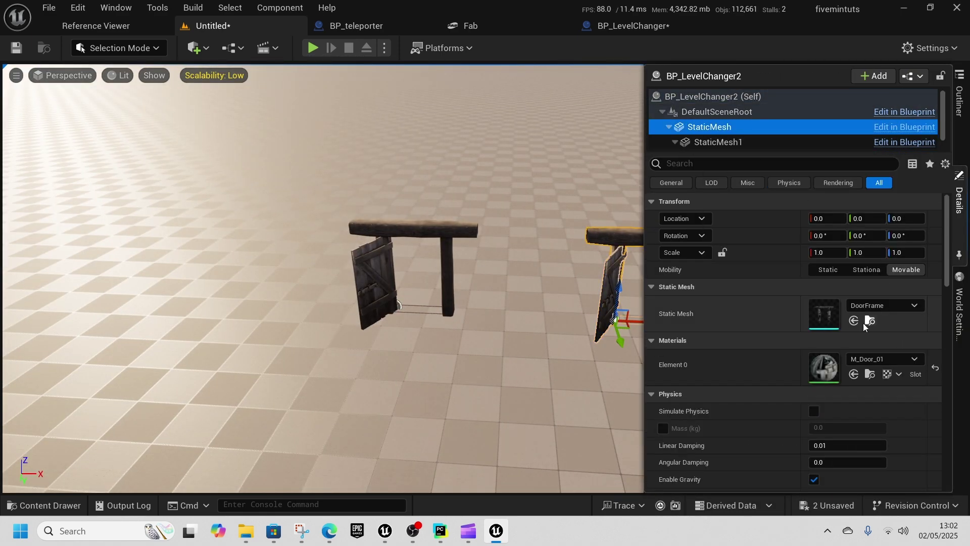
click(879, 306)
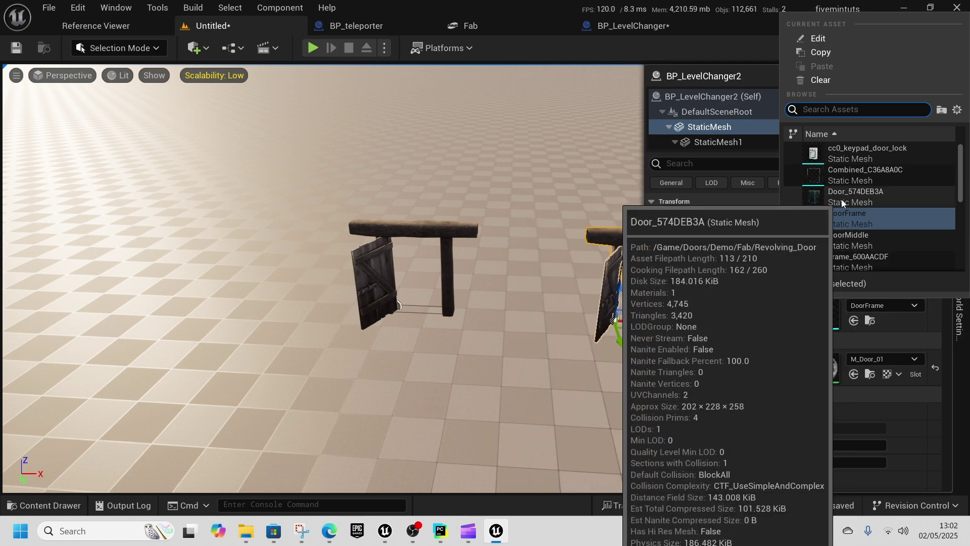
click(852, 197)
- Replace the copied door's StaticMesh component mesh with the round frame mesh Frame_600AACDF
right_drag(546, 303, 586, 304)
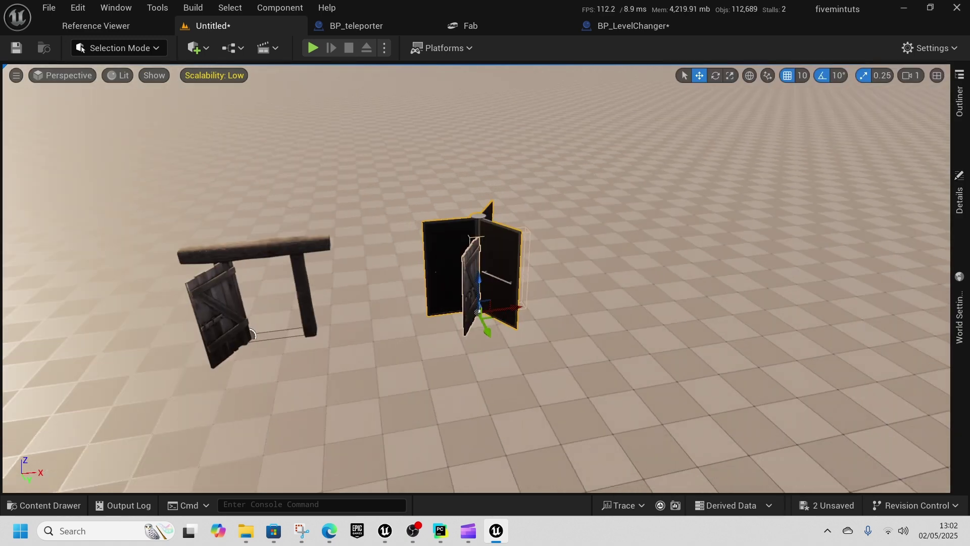
click(939, 201)
click(959, 201)
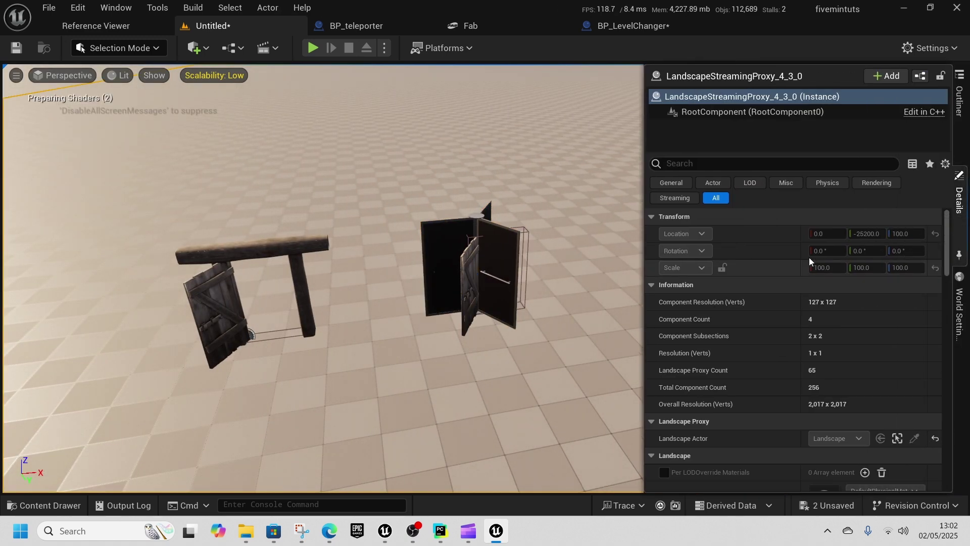
click(500, 251)
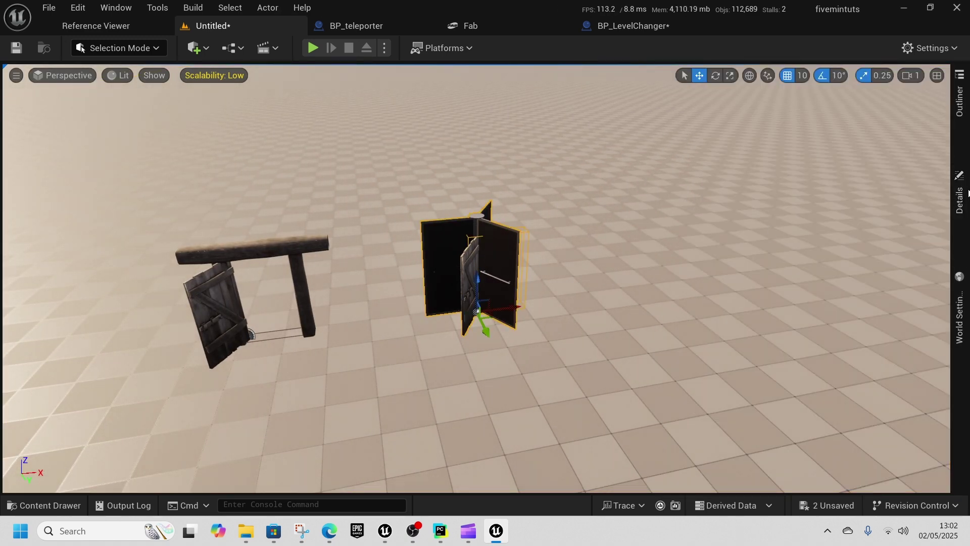
click(963, 208)
click(708, 127)
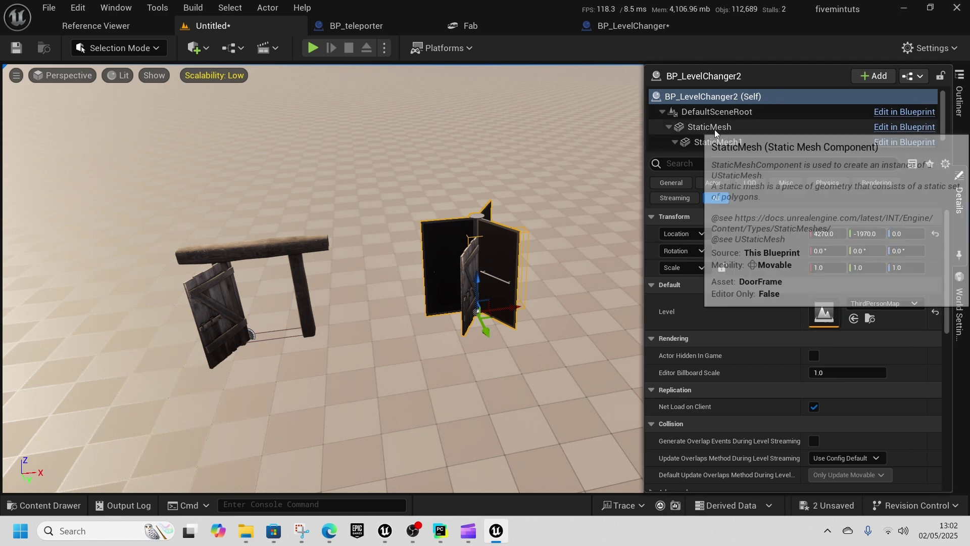
click(884, 305)
scroll(867, 196, down, 2)
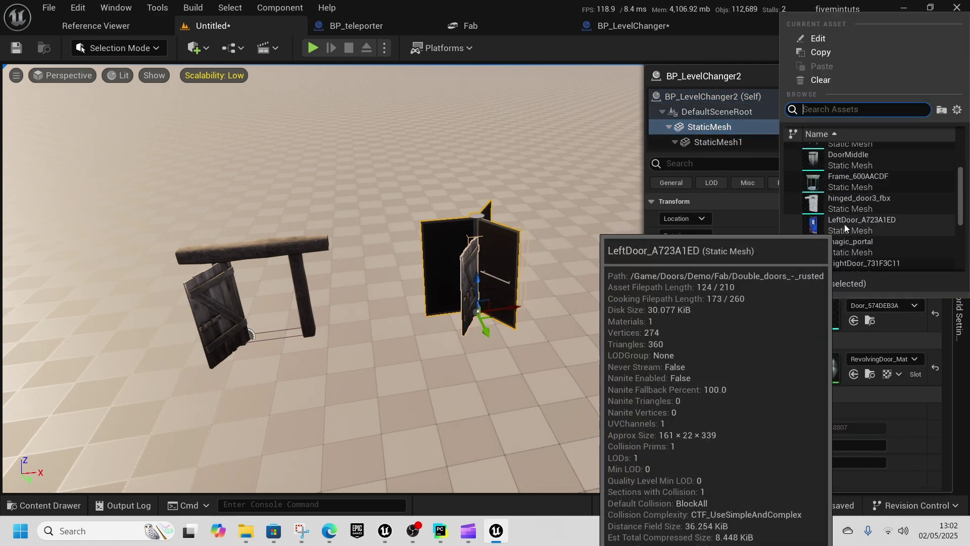
click(840, 184)
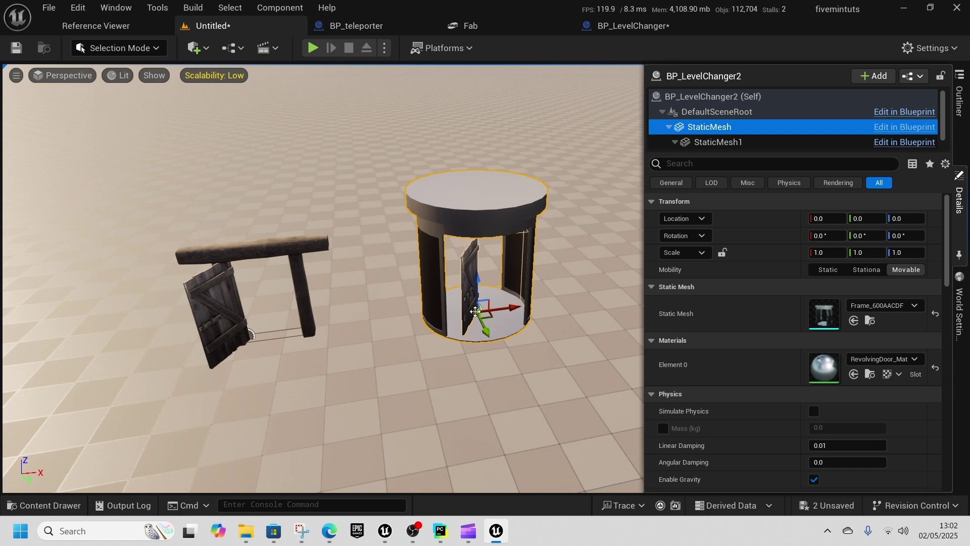
- Clear the mesh from the copied door's StaticMesh1 component so that the inner wooden door panel is removed
click(465, 282)
click(959, 212)
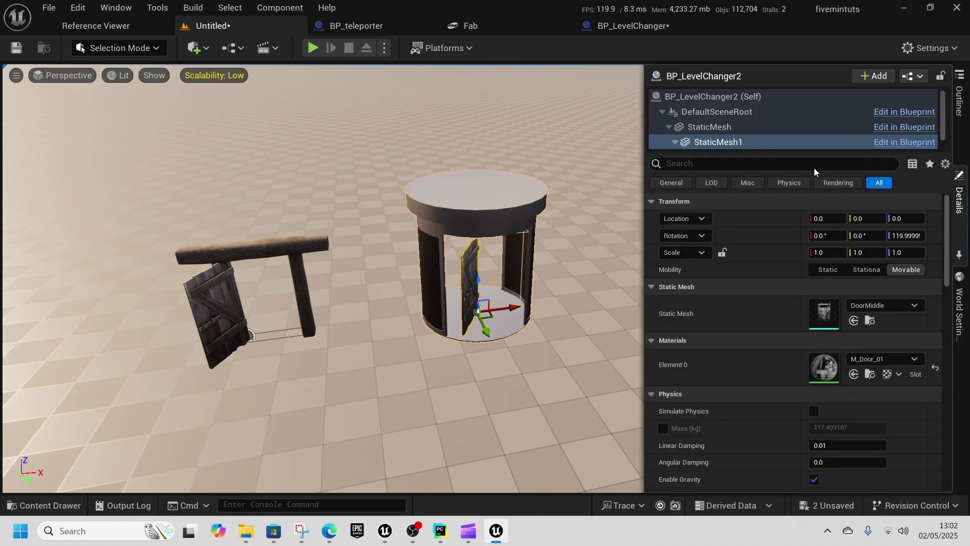
click(884, 306)
click(825, 81)
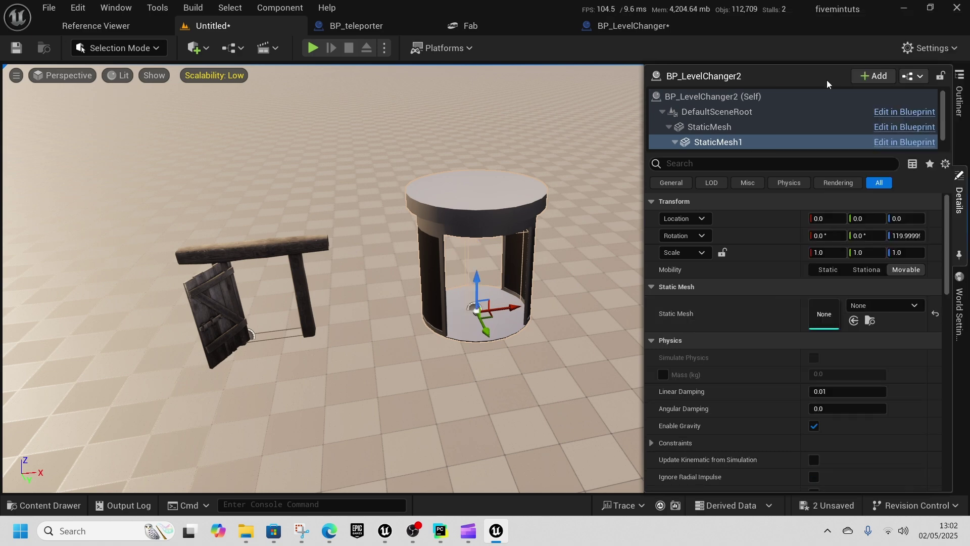
- Play the level from the floor in front of the two doors and run the character toward the wooden door
right_drag(492, 325, 502, 344)
key(w)
key(a)
key(d)
key(s)
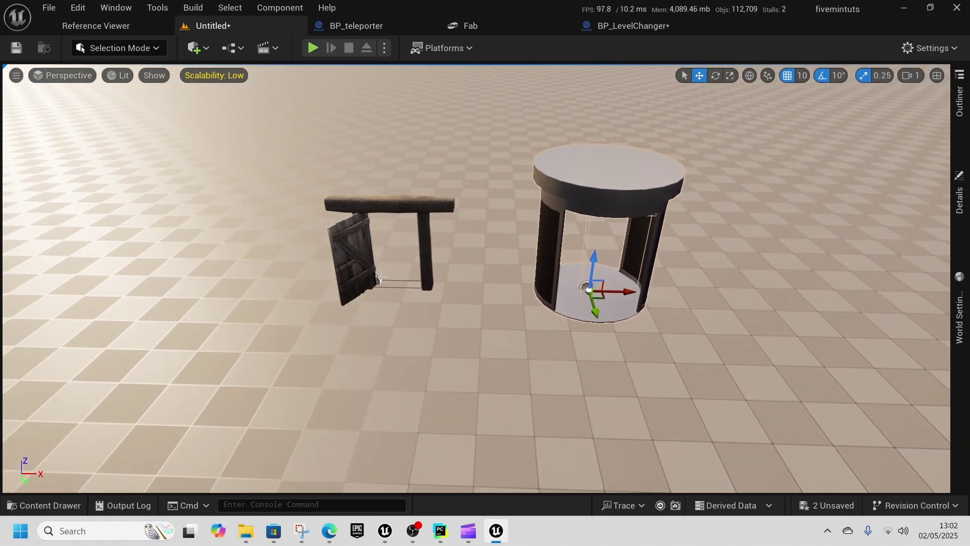
right_click(434, 406)
click(488, 392)
key(w)
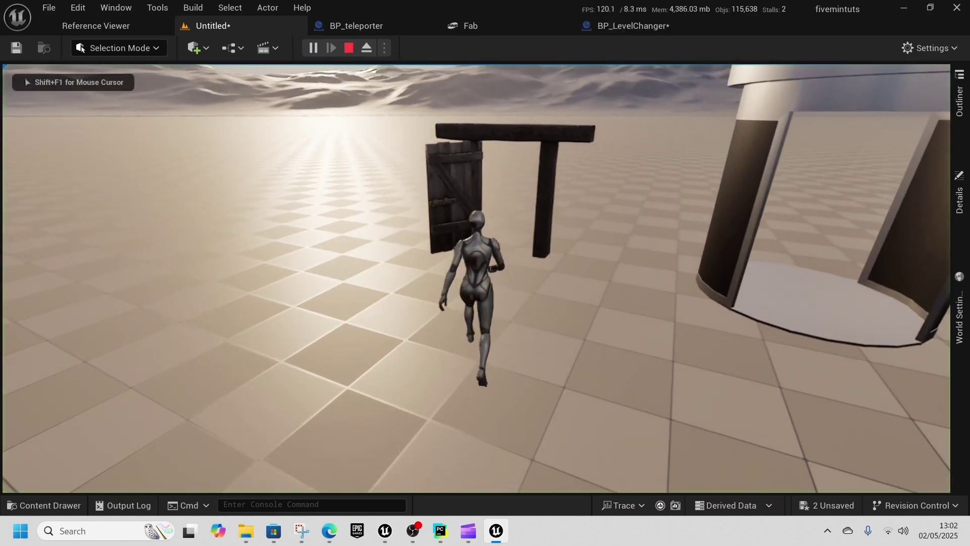